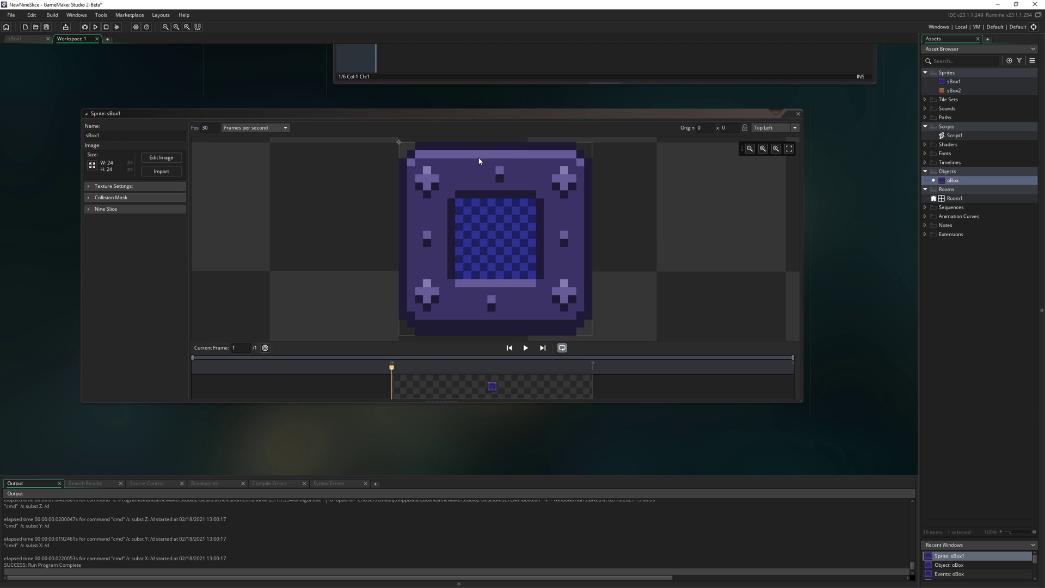
Step: Open the 24×24 sBox1 artwork in the Image Editor, showing its nine slices
click(16, 39)
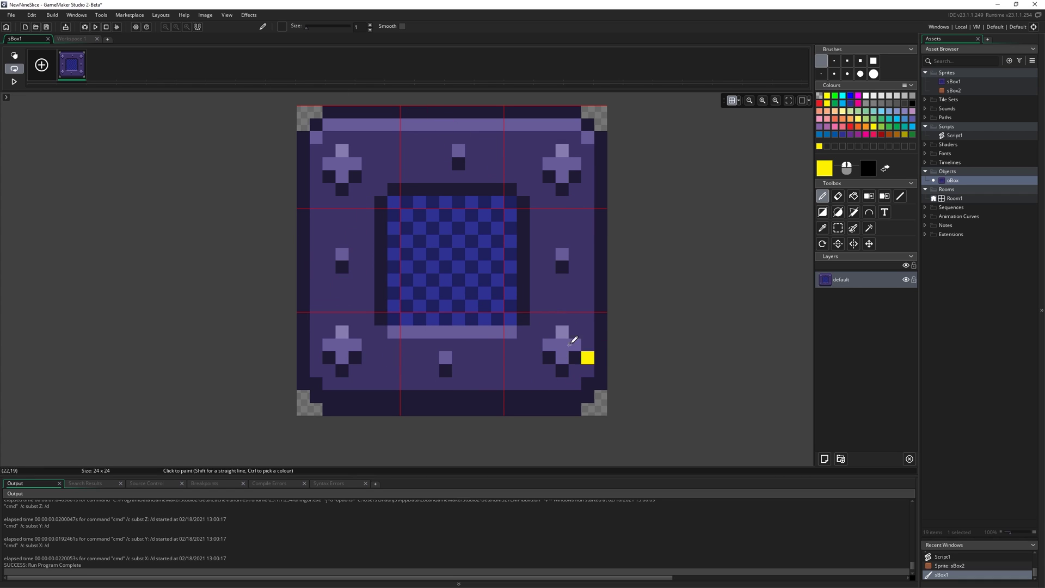
Step: Review the two scaling lines in oBox's Draw code, then save, run with F5 and close the game
double_click(957, 183)
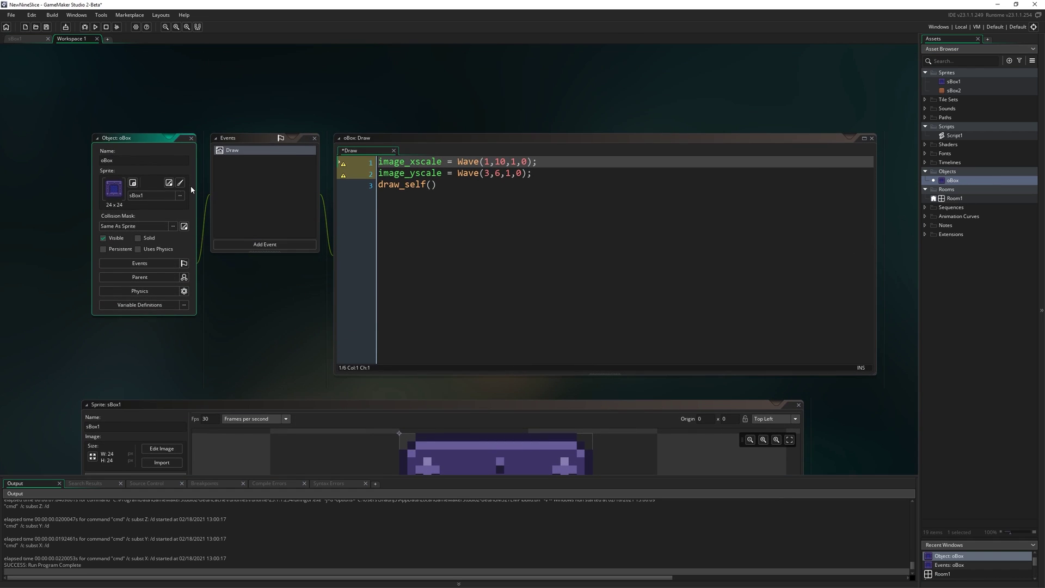
drag(545, 169, 375, 152)
click(539, 221)
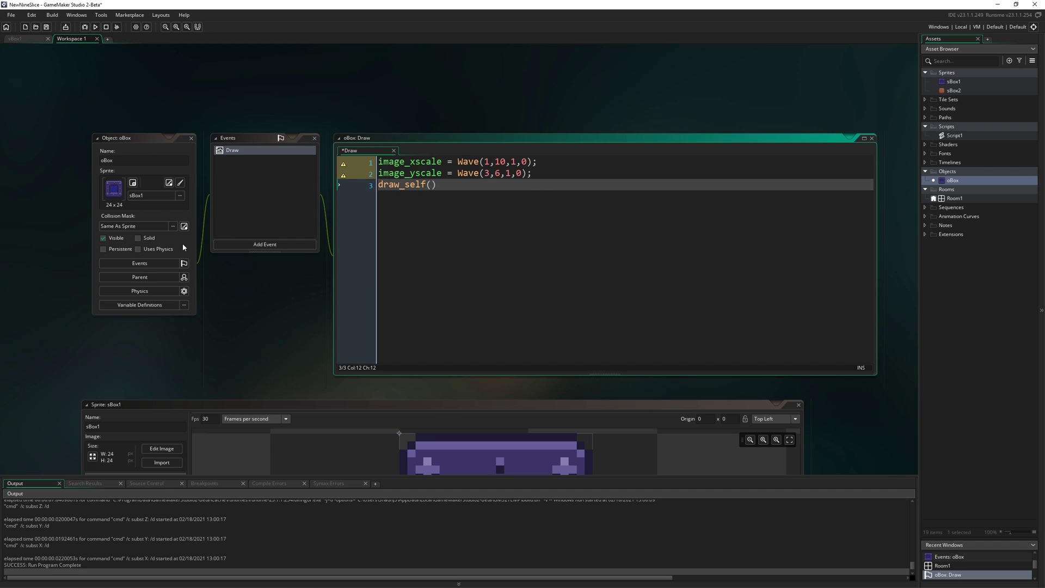
key(F5)
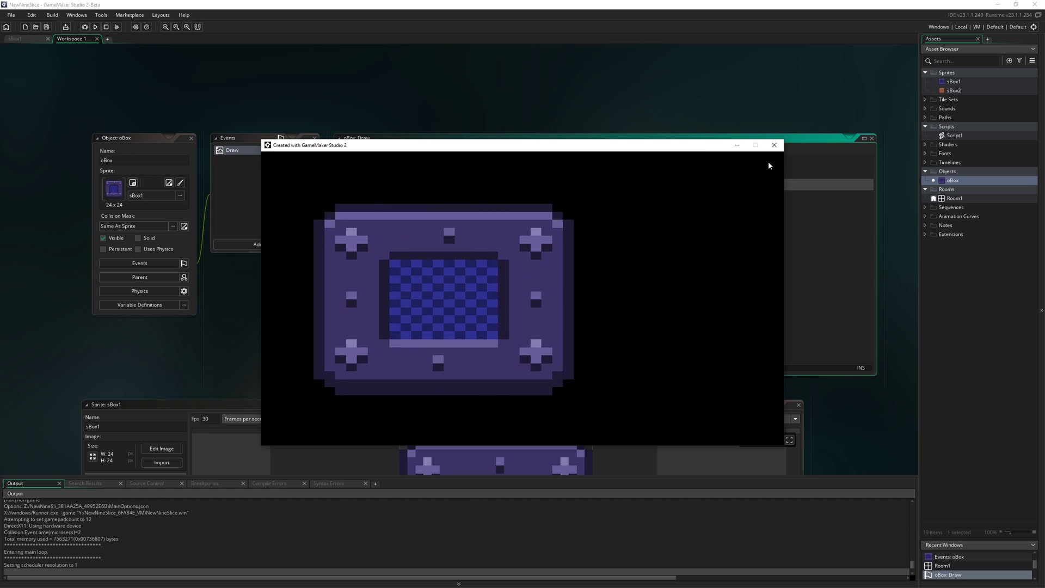
click(774, 145)
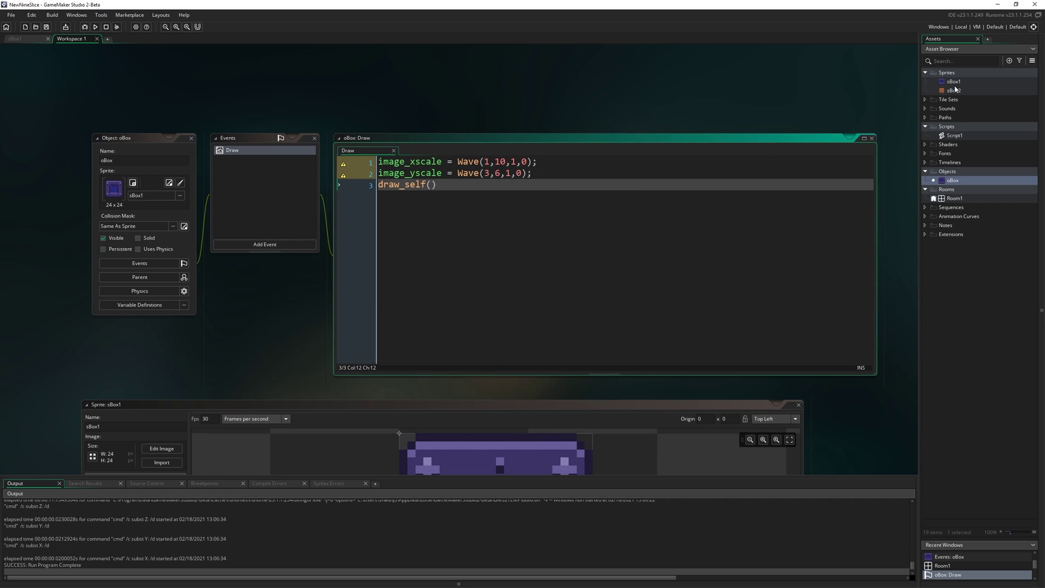
Step: Bring sBox1's sprite editor forward, expand Nine Slice and enlarge the editor window
double_click(954, 82)
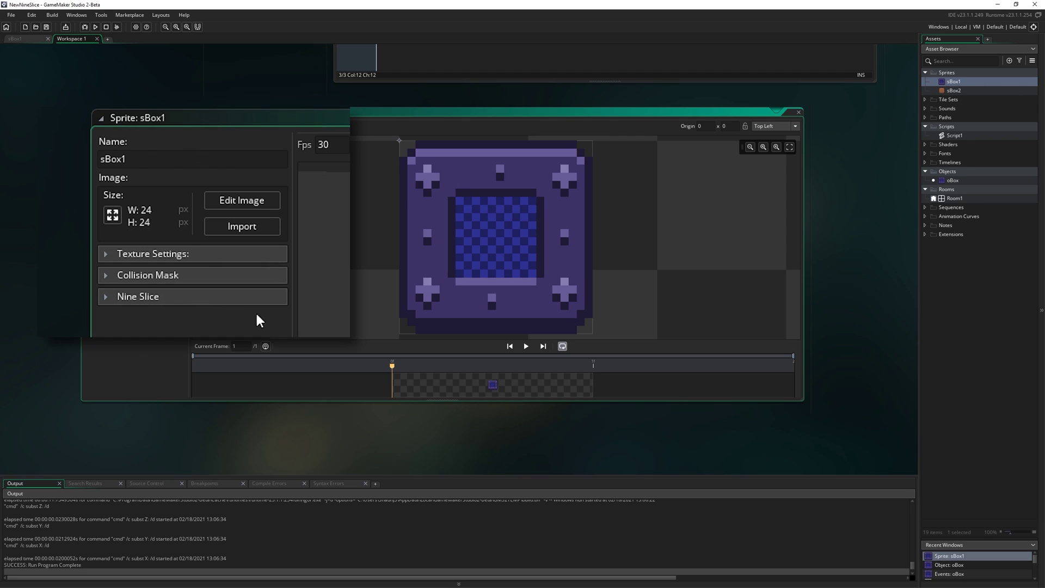
click(103, 303)
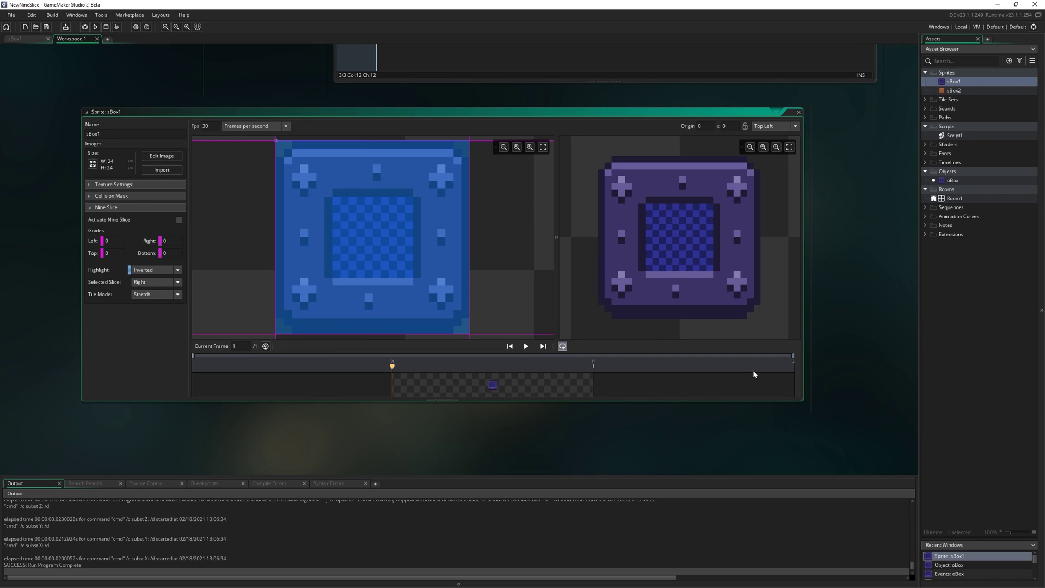
drag(804, 402, 854, 436)
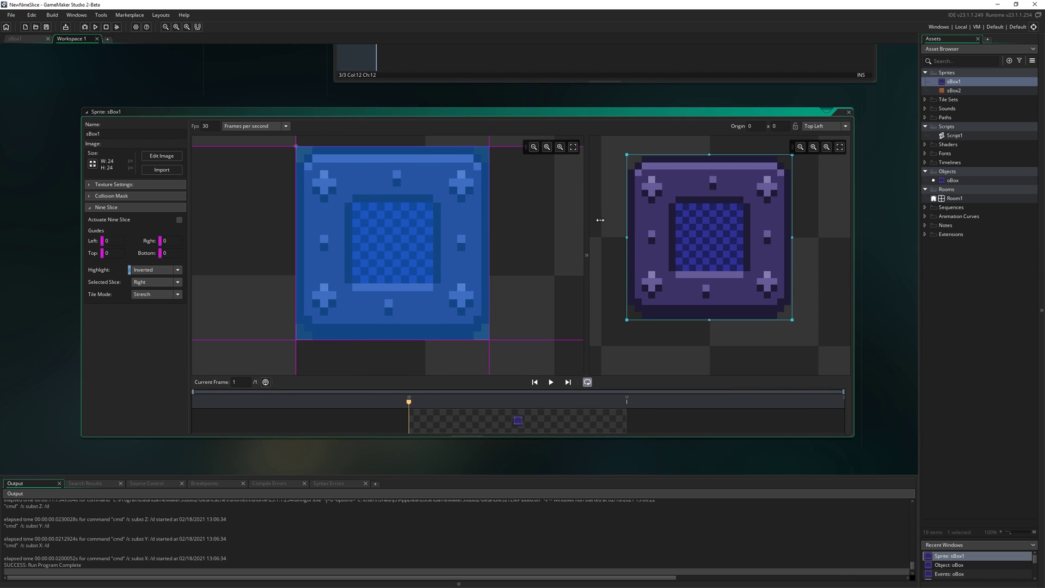
ctrl+scroll(364, 238, down, 2)
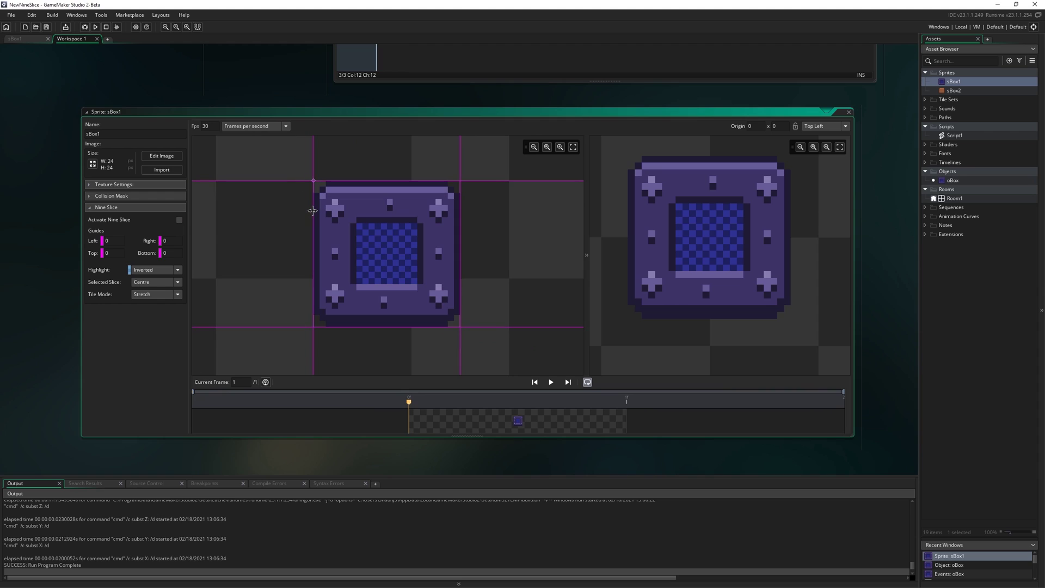
Step: Drag the left, top, right and bottom nine-slice guides to 8 pixels each
drag(314, 211, 359, 221)
drag(390, 181, 403, 229)
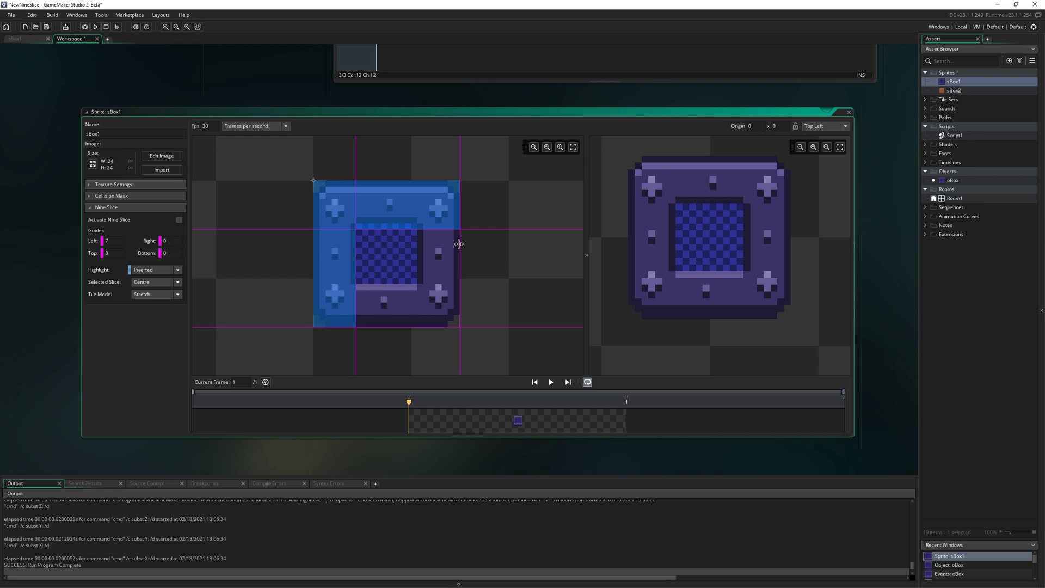
drag(460, 244, 363, 247)
drag(387, 327, 395, 279)
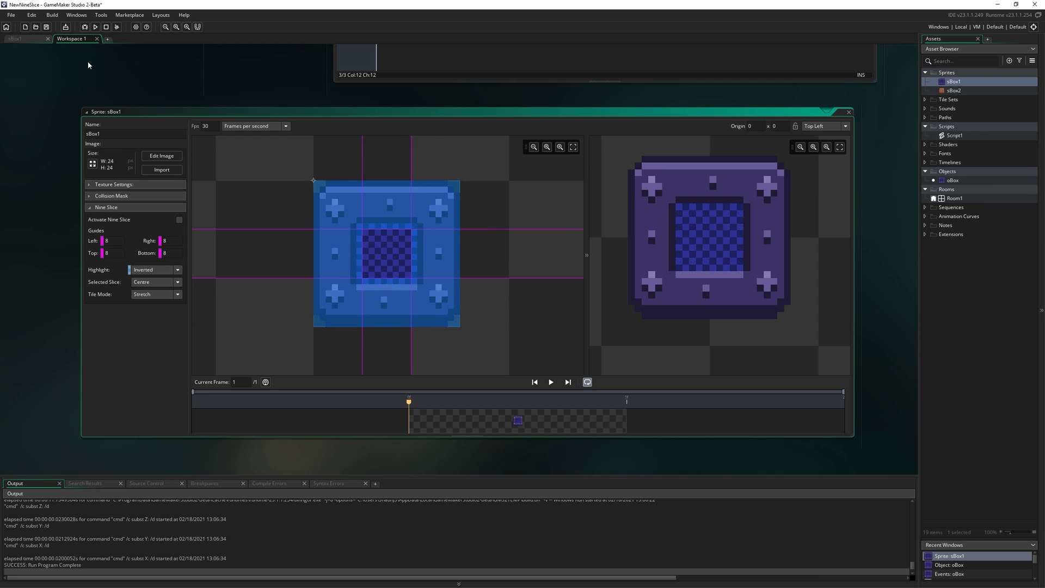
click(21, 39)
click(72, 39)
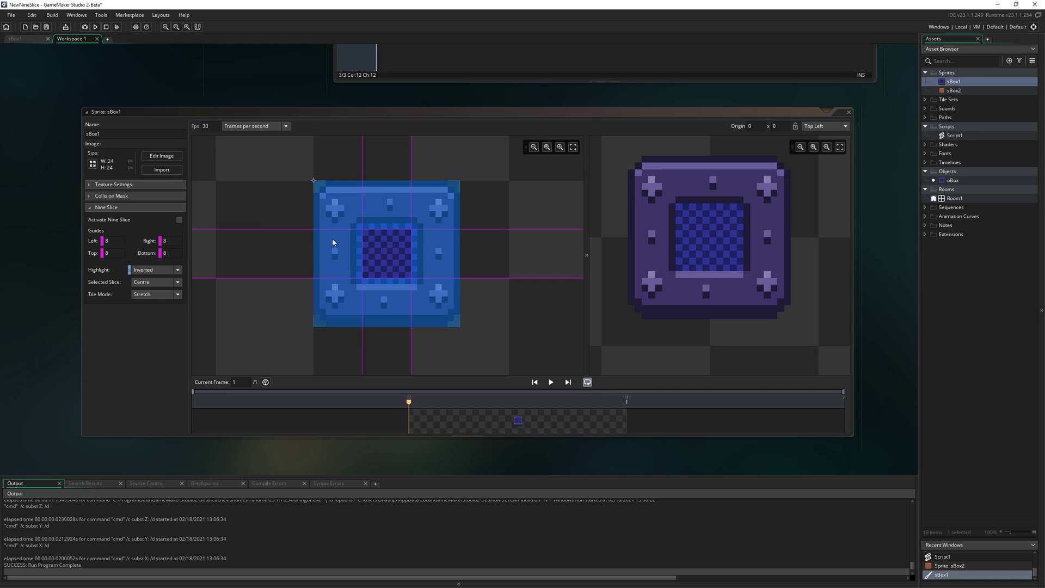
click(117, 240)
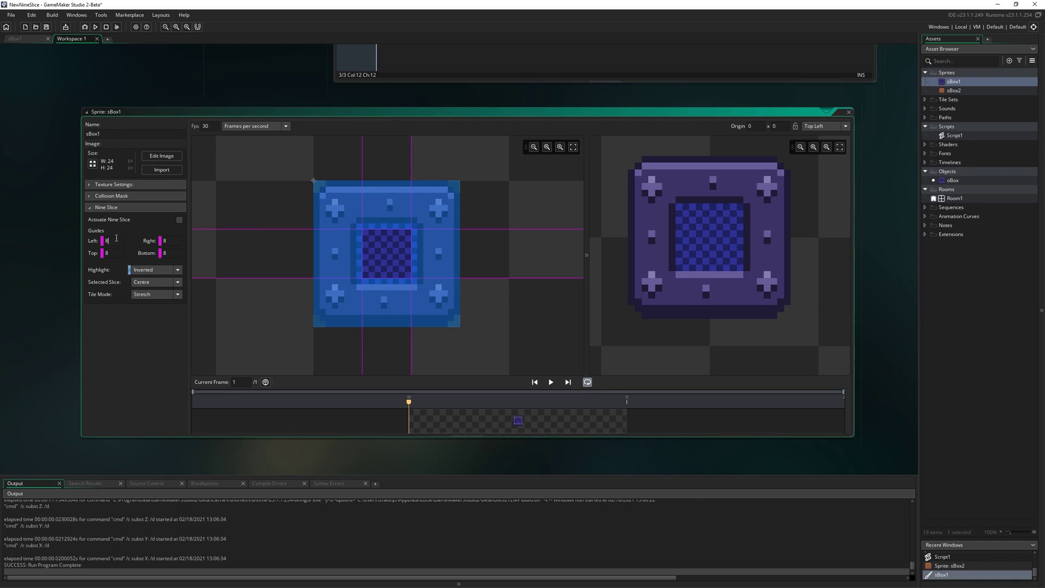
click(447, 463)
Step: Stretch the nine-slice preview box into a roughly square panel
click(680, 229)
scroll(681, 228, down, 3)
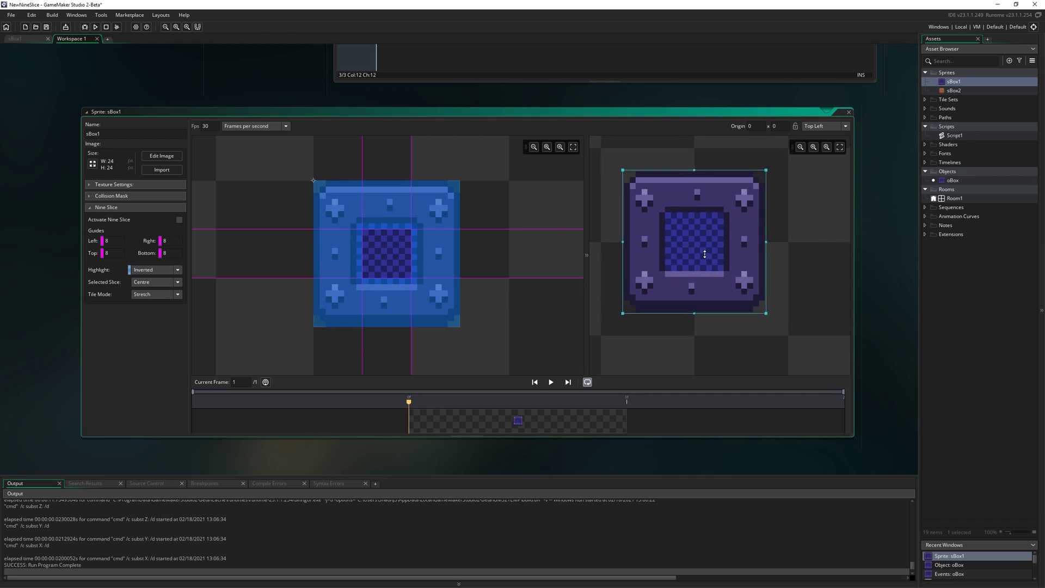
mouse_move(723, 247)
mouse_down()
mouse_move(710, 248)
mouse_move(708, 272)
mouse_move(719, 238)
mouse_up()
drag(731, 278, 805, 319)
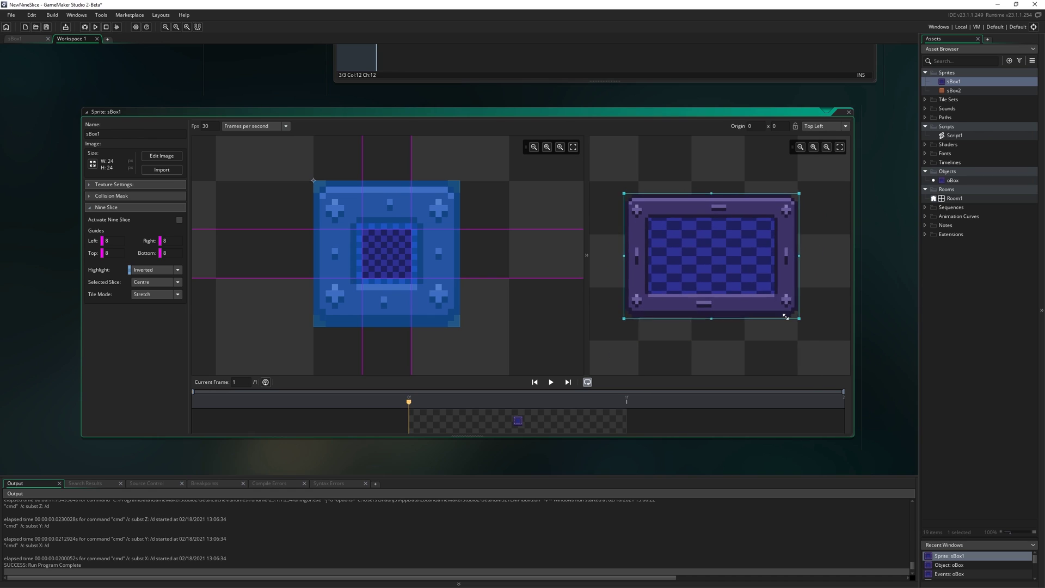
scroll(701, 247, down, 3)
scroll(701, 248, up, 3)
scroll(702, 248, down, 1)
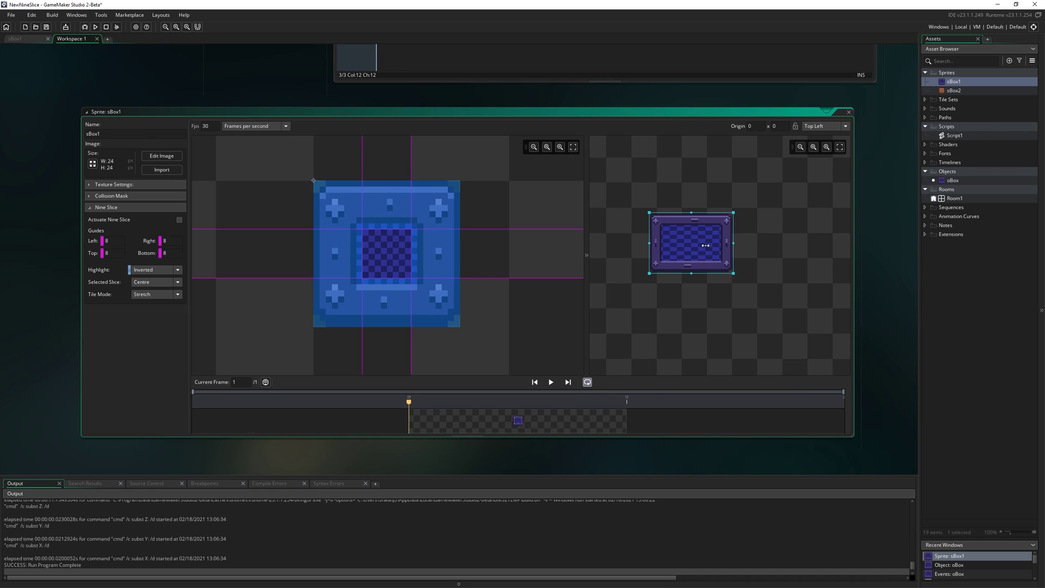
Step: Enlarge the preview box into a big wide panel and recentre it in the preview
drag(757, 276, 824, 347)
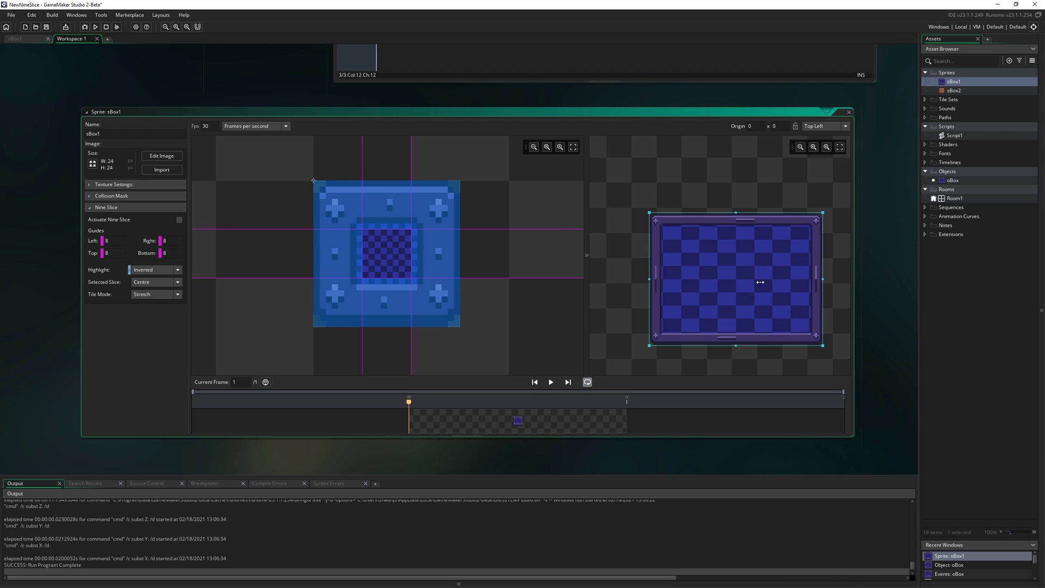
middle_drag(760, 282, 729, 269)
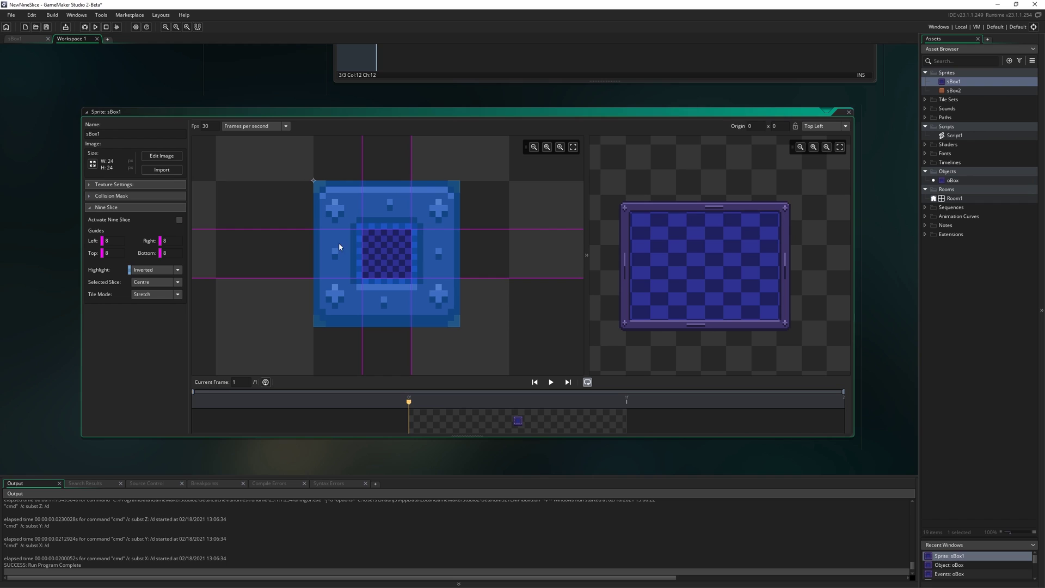
mouse_move(647, 239)
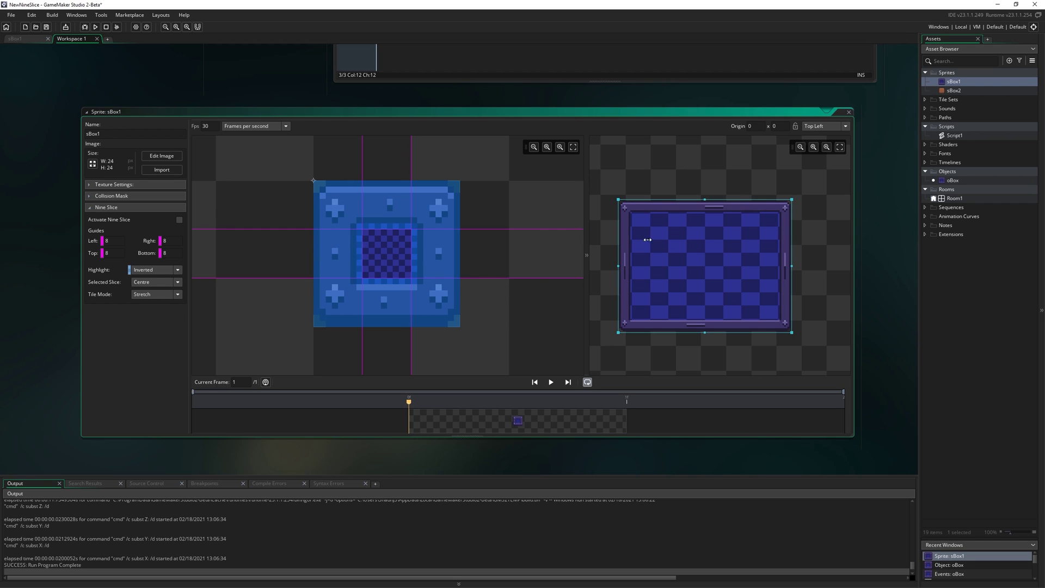
drag(728, 238, 747, 236)
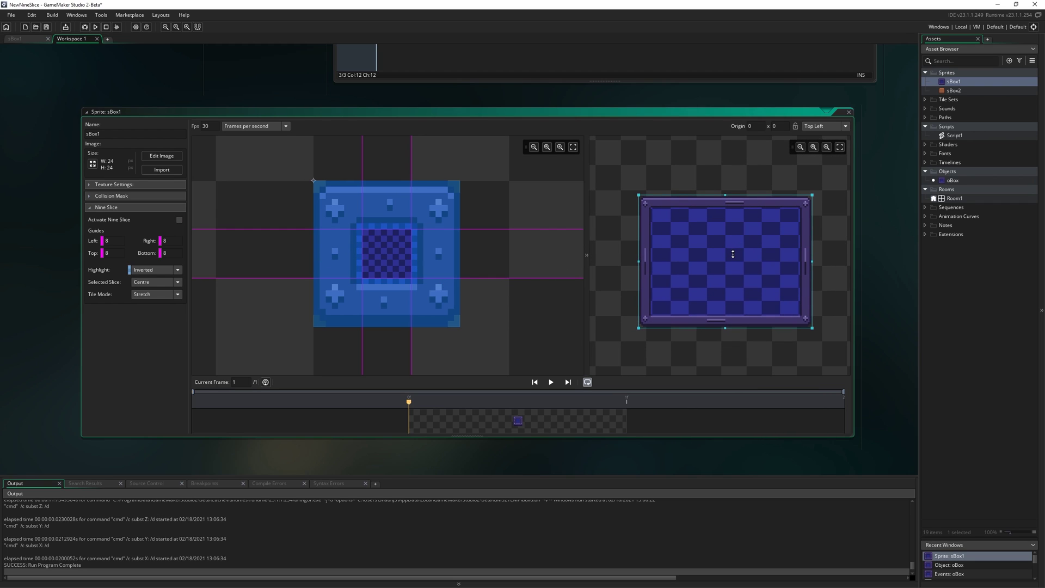
scroll(733, 254, up, 2)
scroll(733, 254, down, 2)
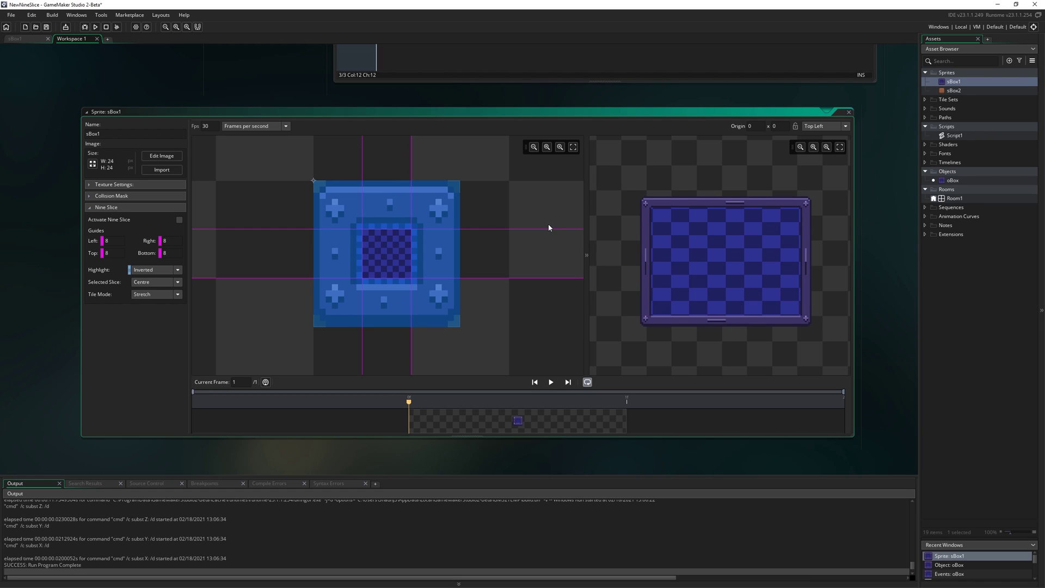
Step: Set the top slice's tile mode to Repeat instead of Stretch
click(403, 209)
click(403, 208)
click(433, 264)
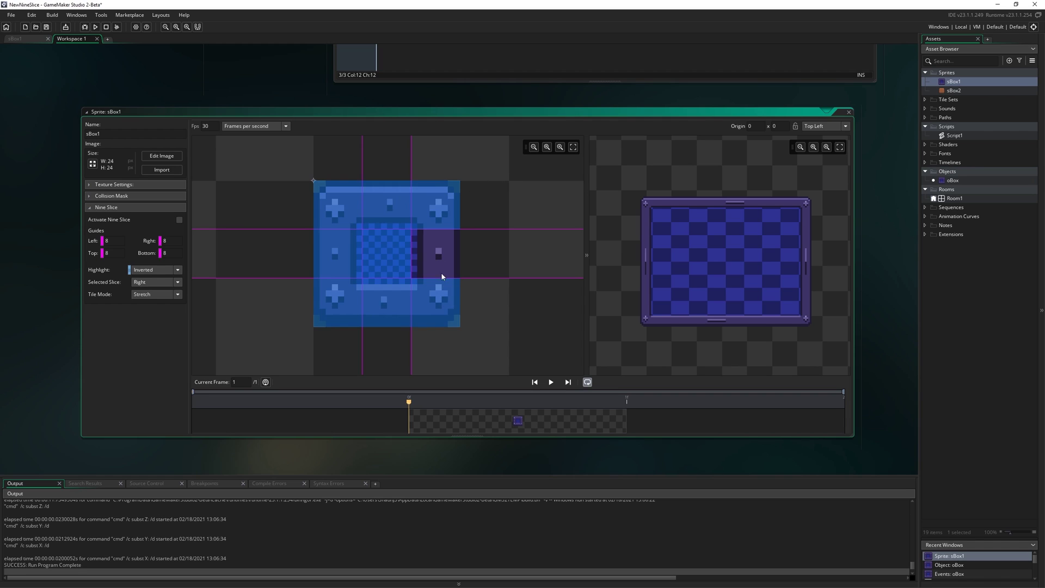
click(434, 264)
click(383, 302)
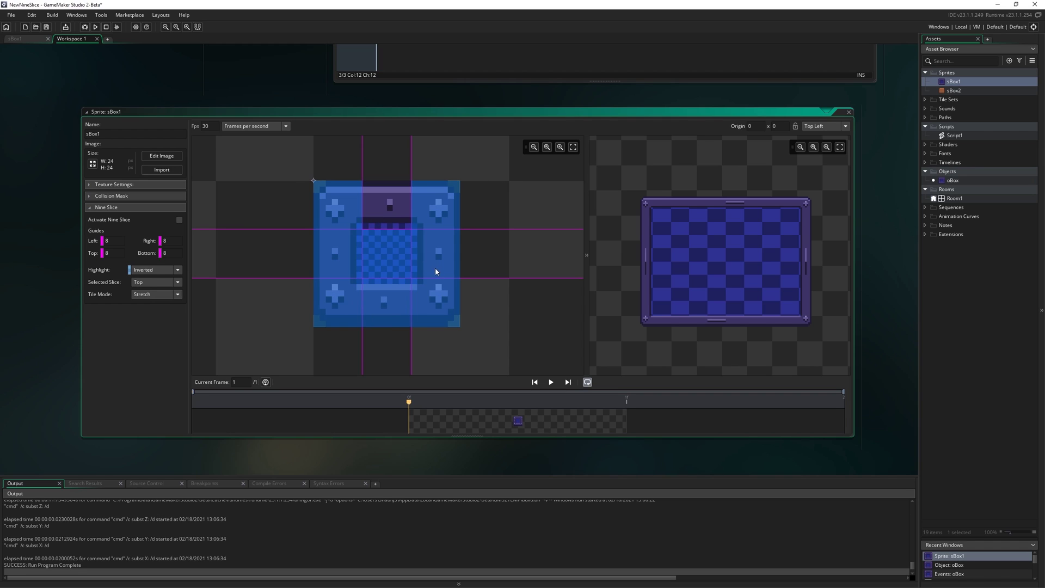
click(386, 265)
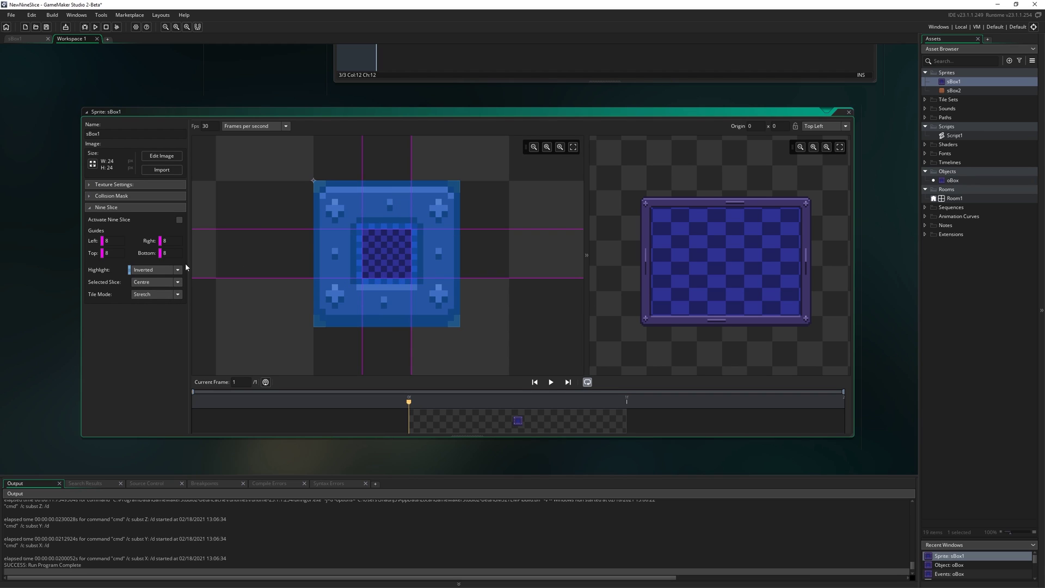
click(387, 196)
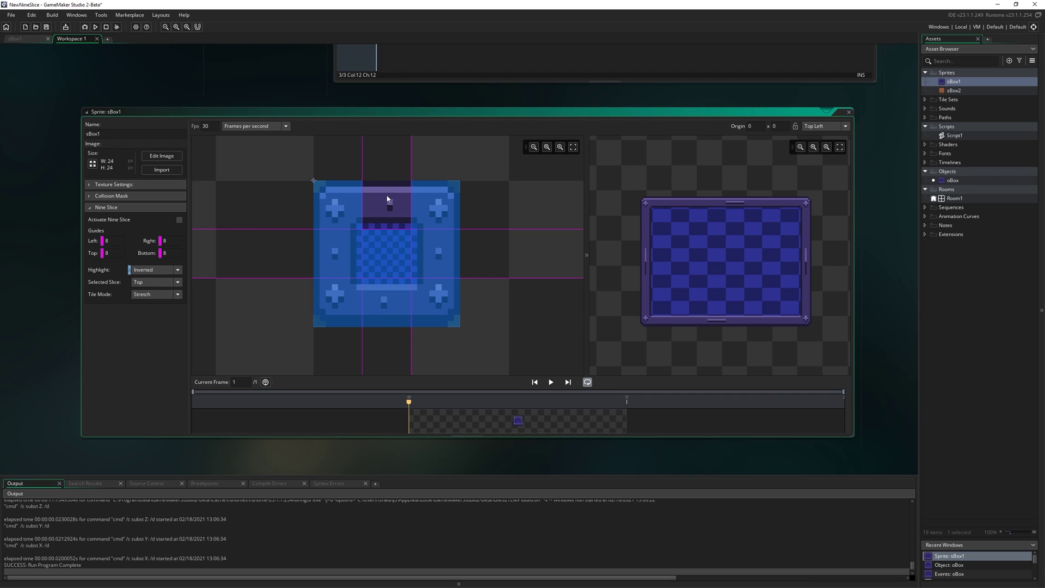
click(151, 295)
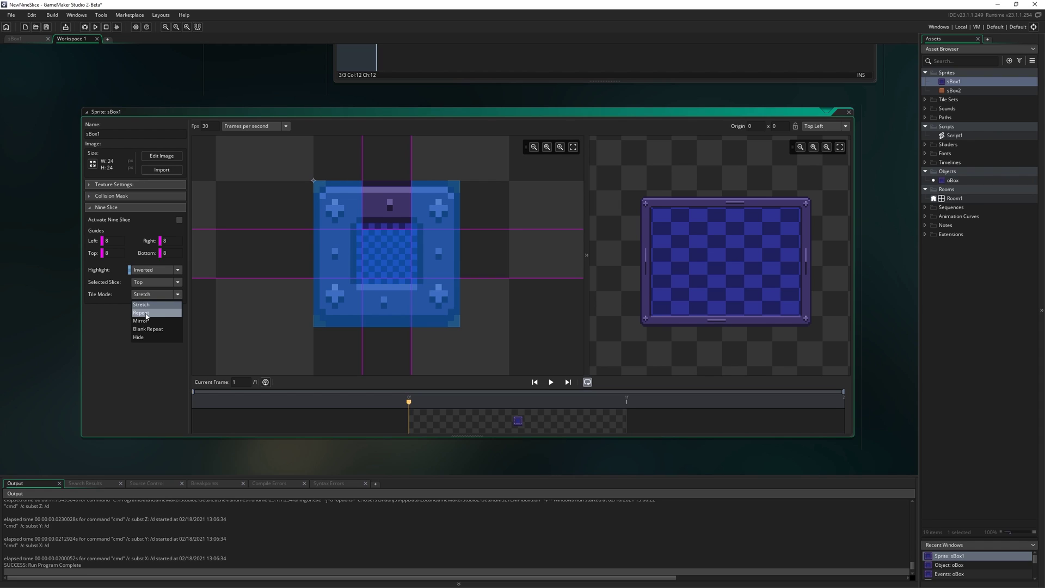
click(145, 314)
mouse_move(646, 238)
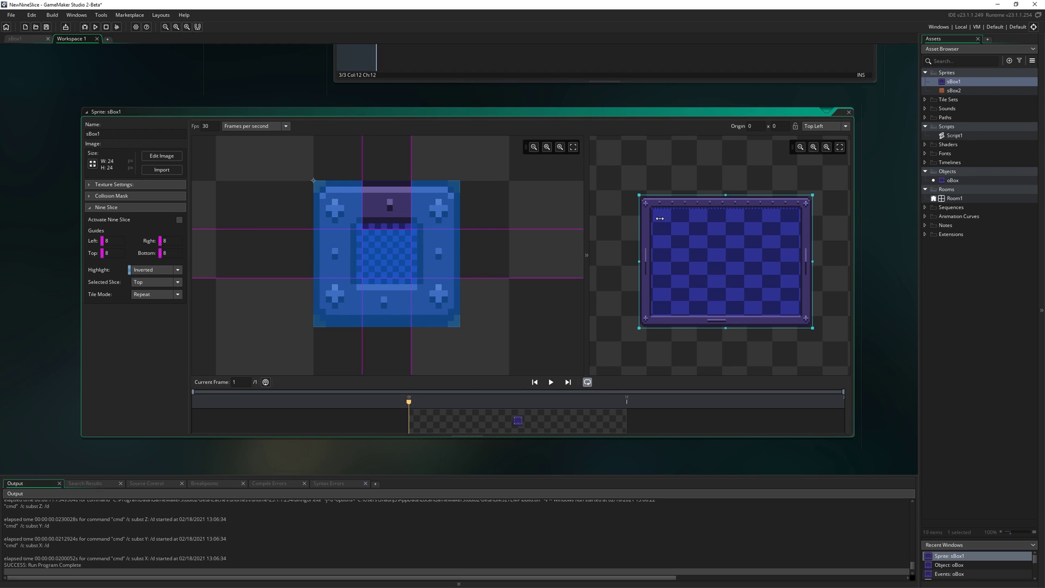
Step: Set the right slice's tile mode to Repeat
click(274, 261)
click(146, 295)
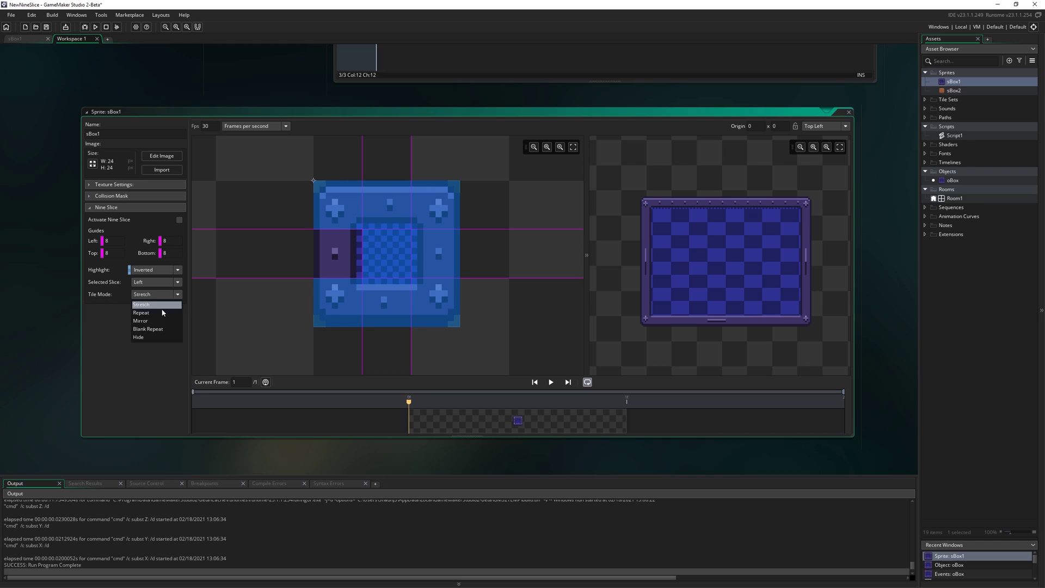
click(361, 280)
click(137, 295)
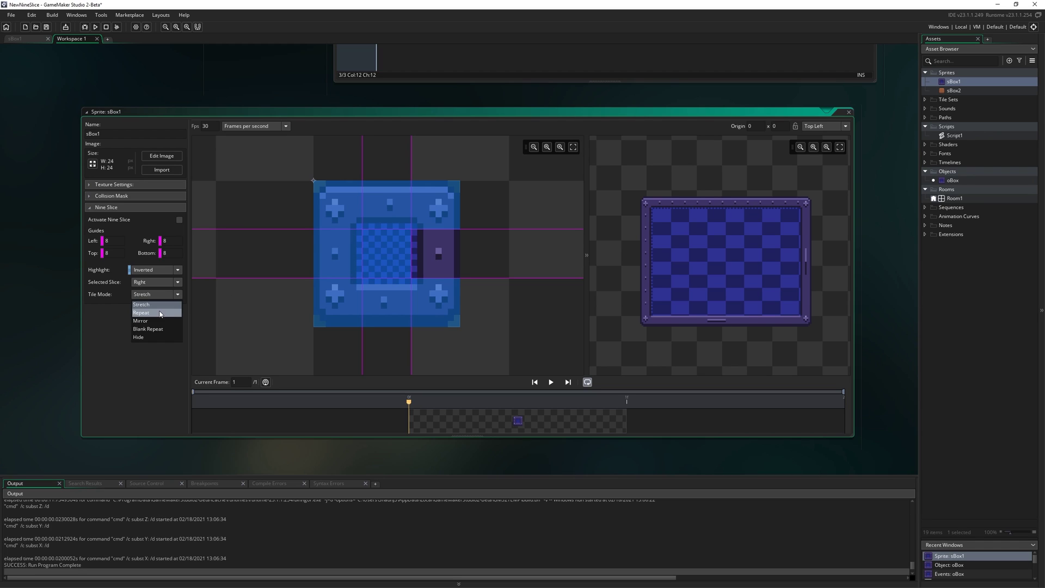
click(144, 312)
Step: Set the centre slice to Repeat and resize the preview into a narrow tall box
click(370, 301)
click(155, 295)
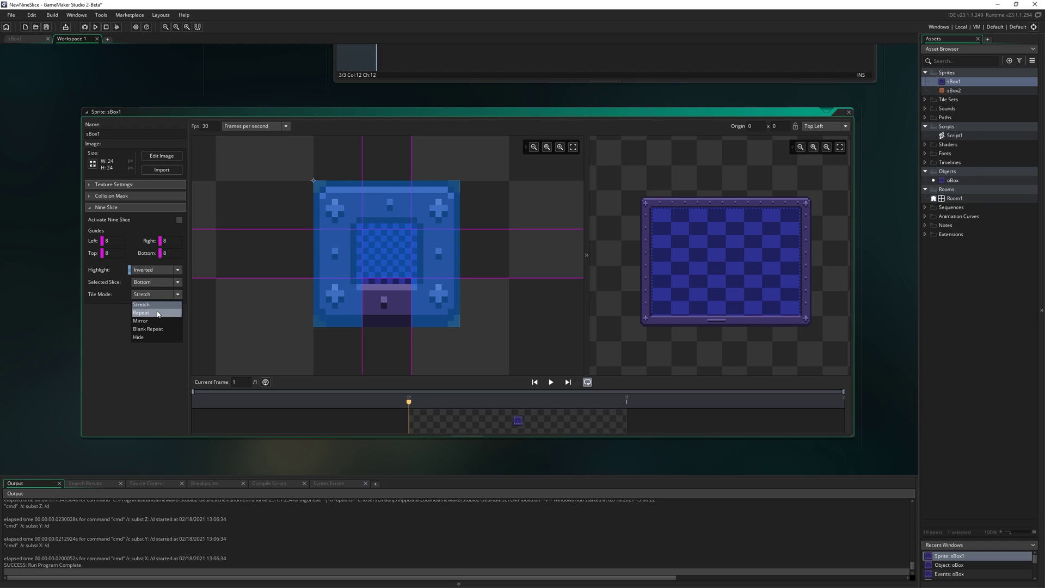
click(373, 263)
click(141, 298)
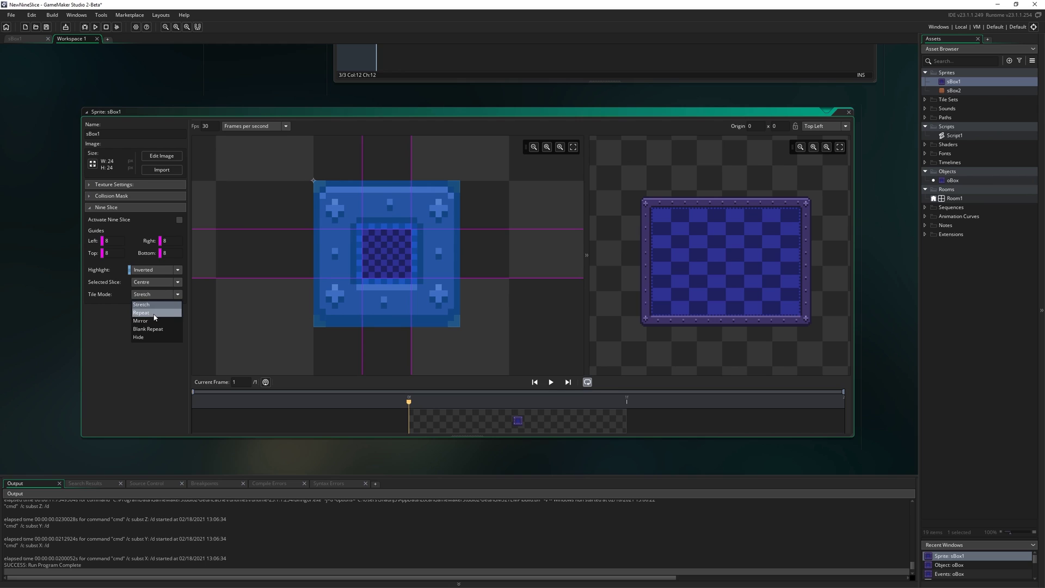
click(153, 313)
drag(797, 334, 725, 298)
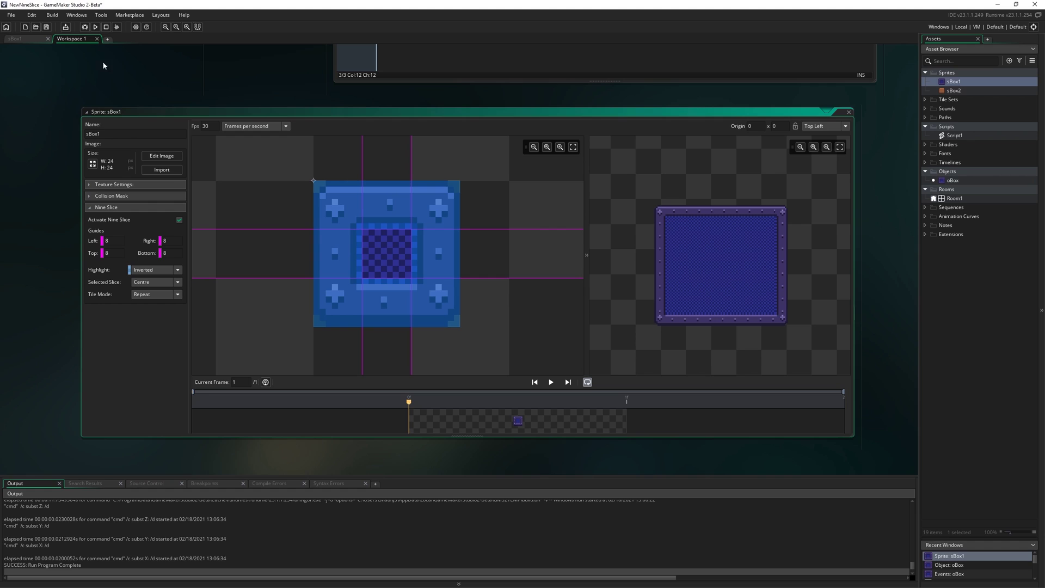
click(95, 26)
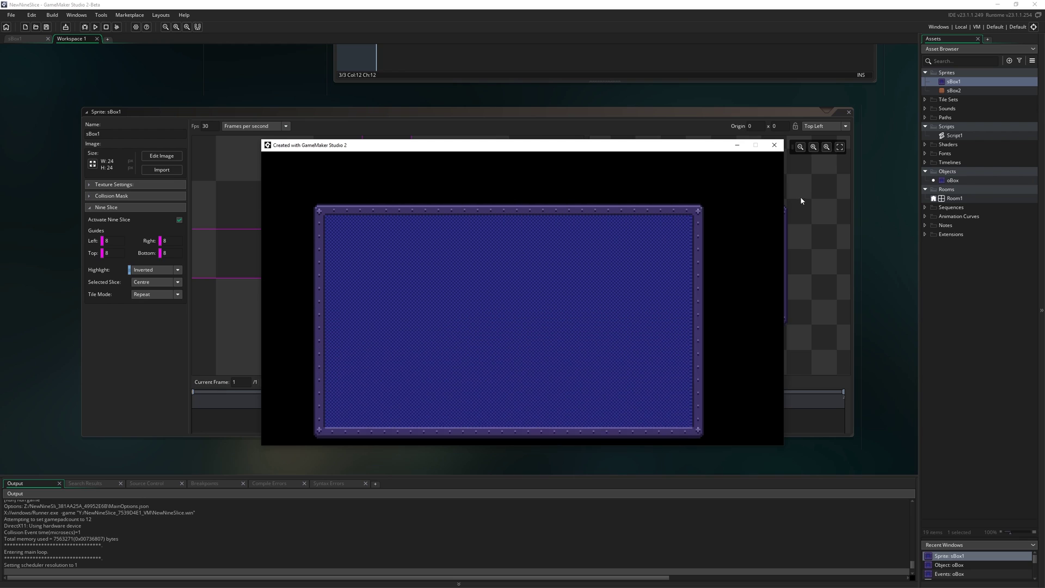
click(774, 145)
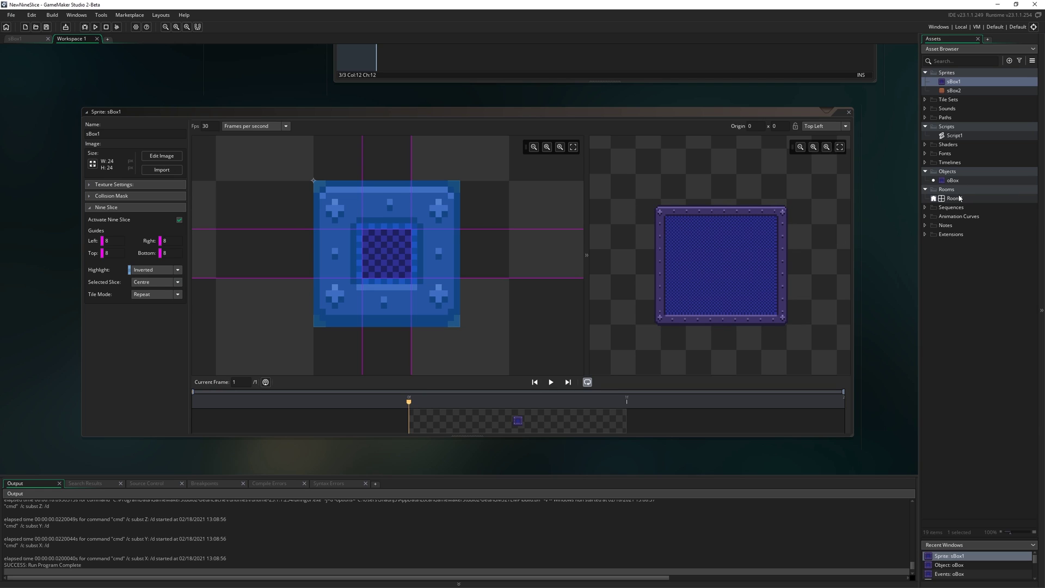
Step: Open oBox and its Draw code, arranging the workspace to show the object window
double_click(951, 180)
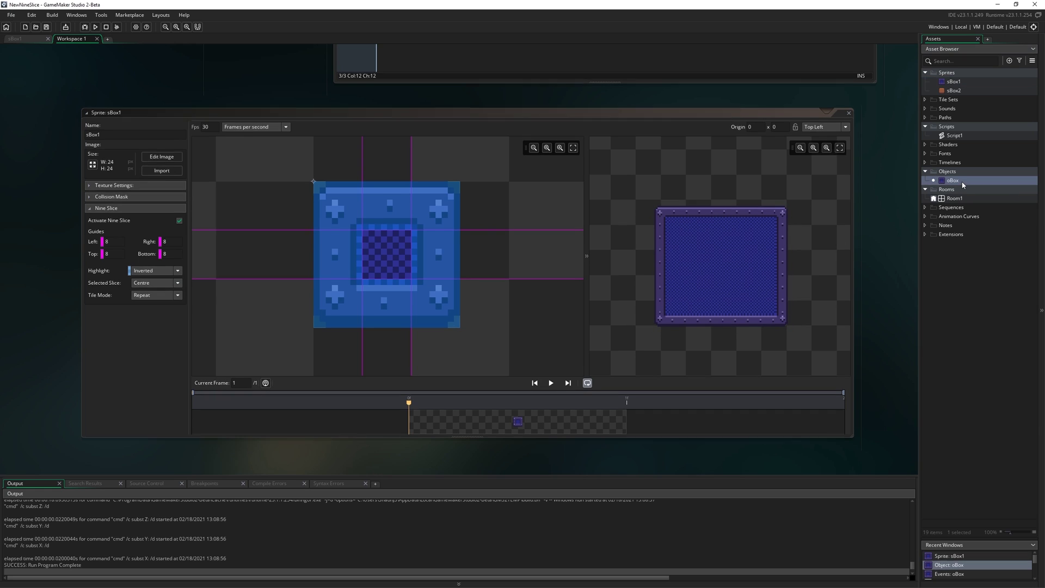
click(419, 229)
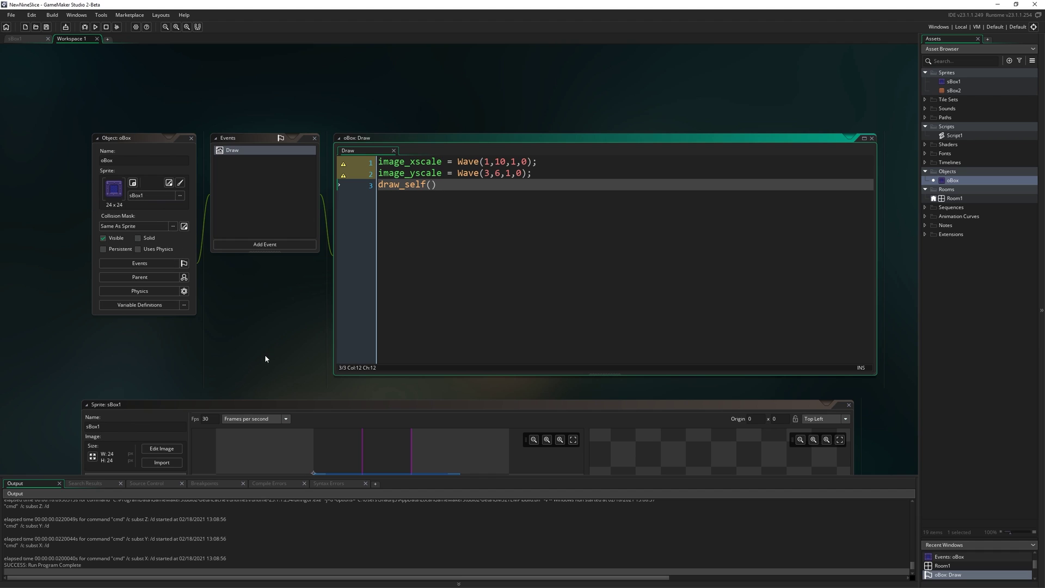
middle_drag(265, 358, 257, 109)
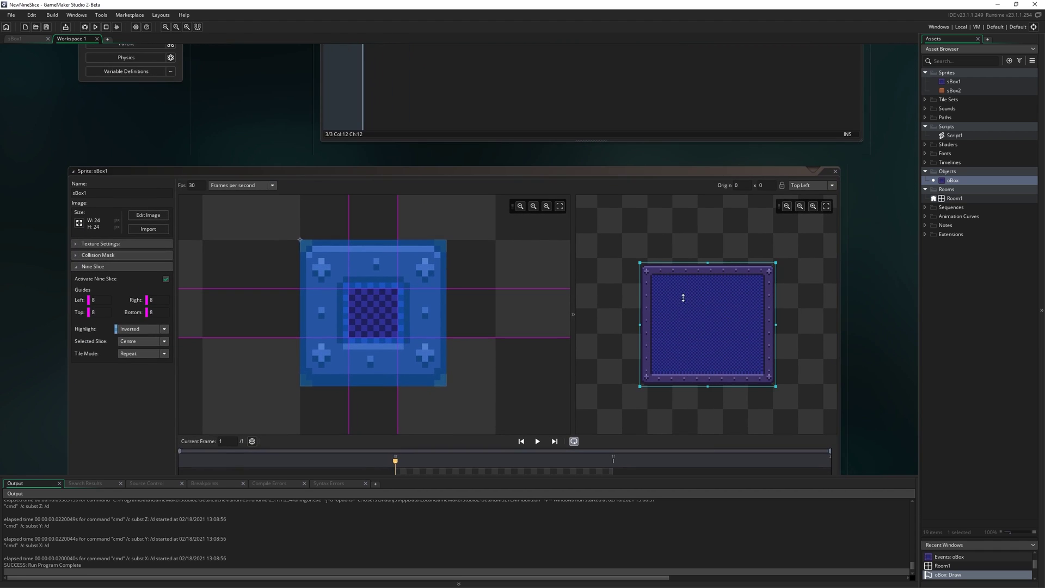
mouse_move(280, 89)
middle_down()
mouse_move(321, 283)
mouse_move(301, 184)
mouse_move(309, 249)
middle_up()
Step: Assign sBox2 as oBox's sprite, run the game to see the brown box, then close it
click(175, 196)
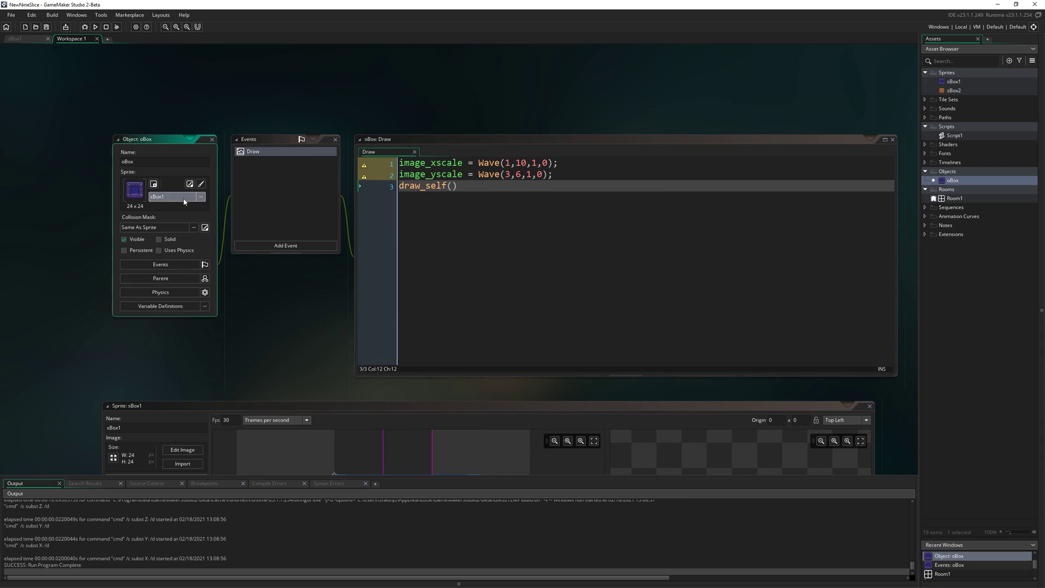
click(303, 221)
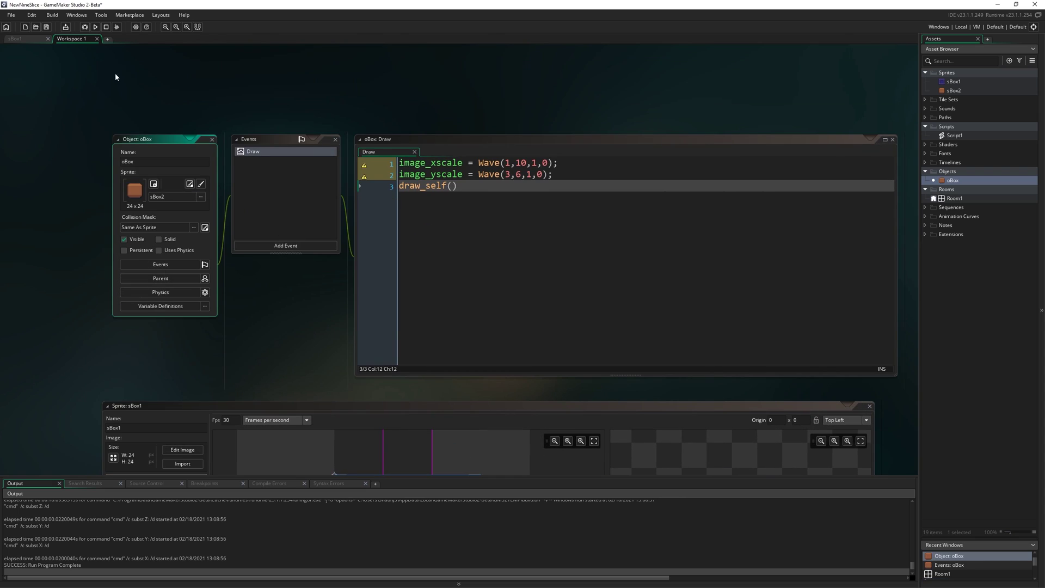
click(95, 27)
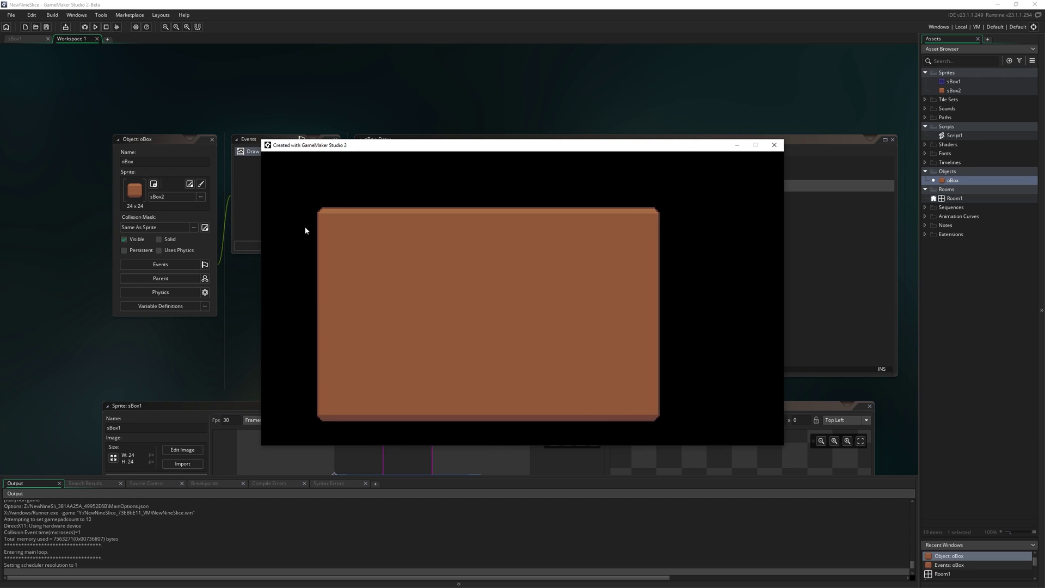
click(782, 148)
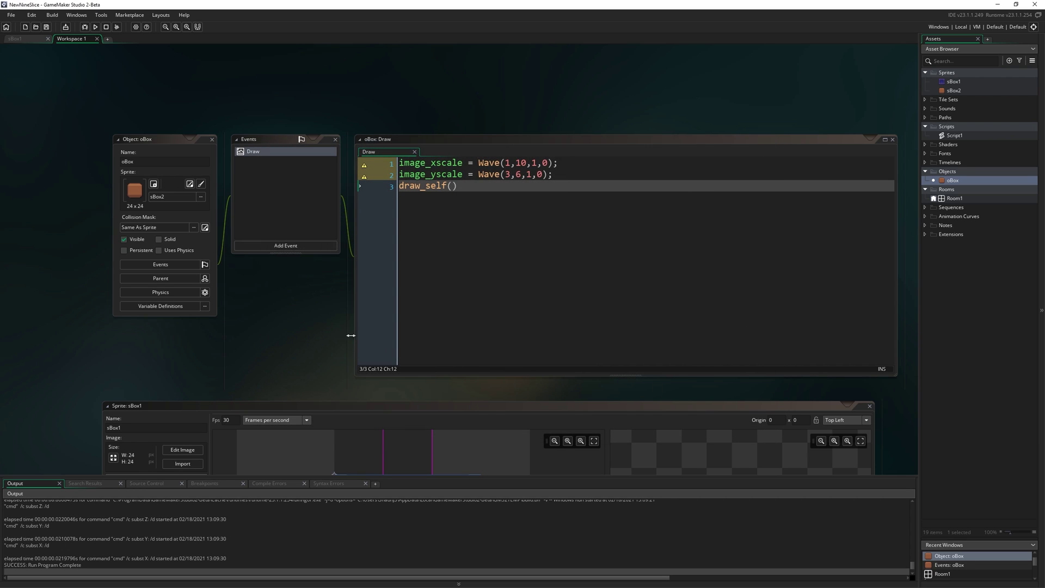
scroll(351, 336, down, 5)
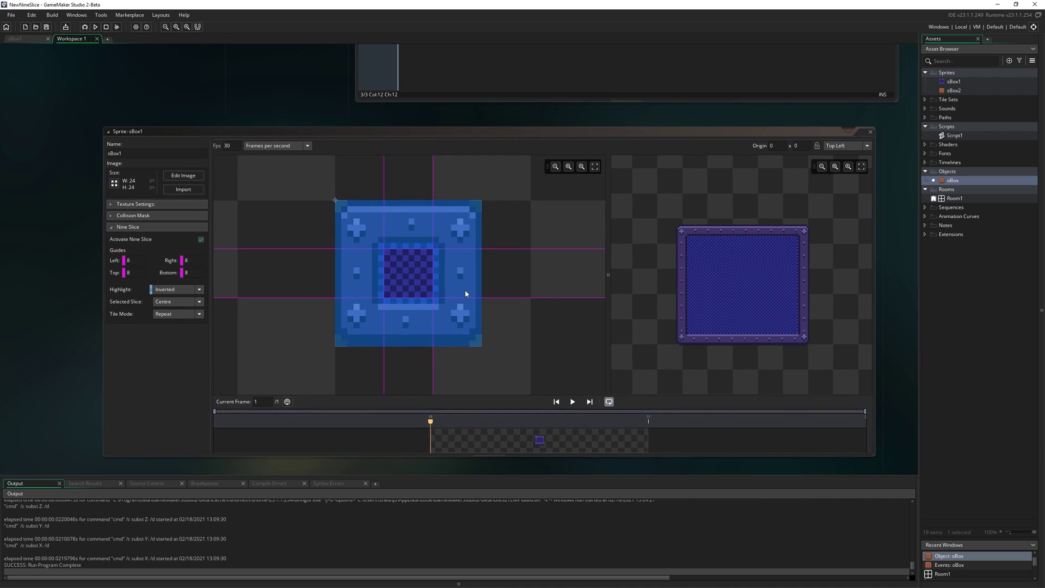
click(565, 444)
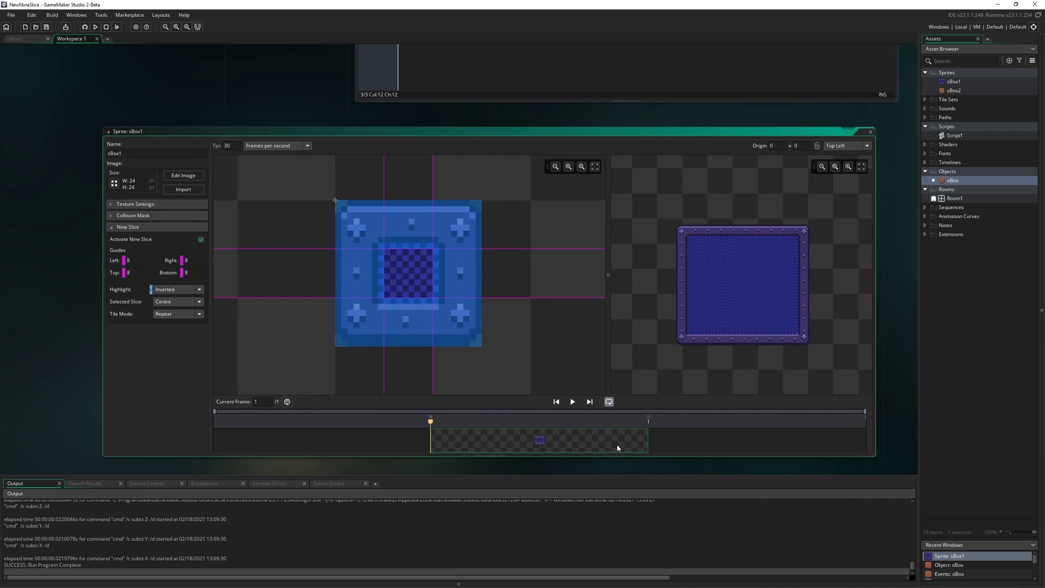
key(ctrl+v)
double_click(645, 444)
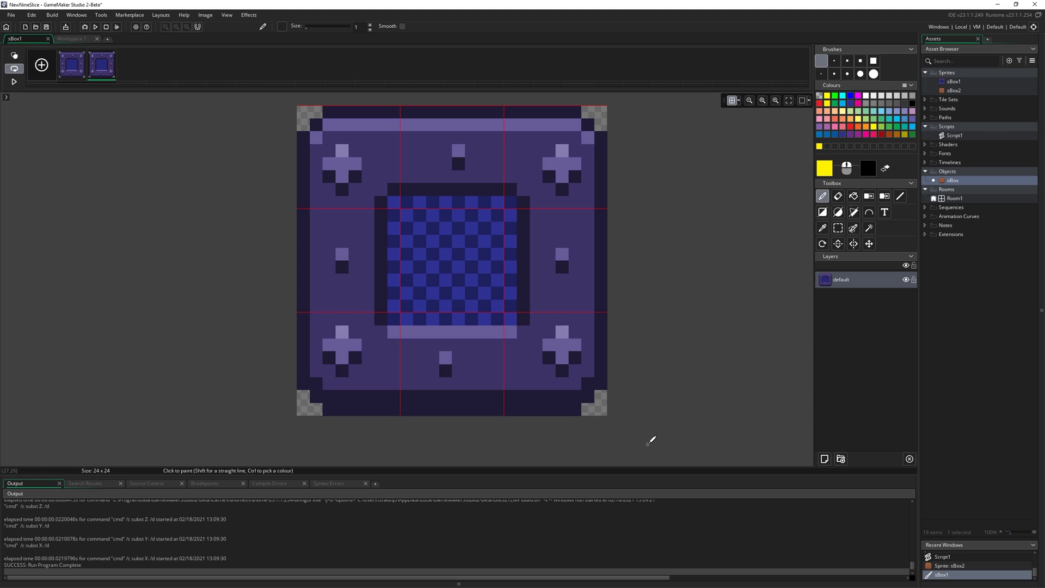
click(407, 151)
click(497, 151)
click(407, 357)
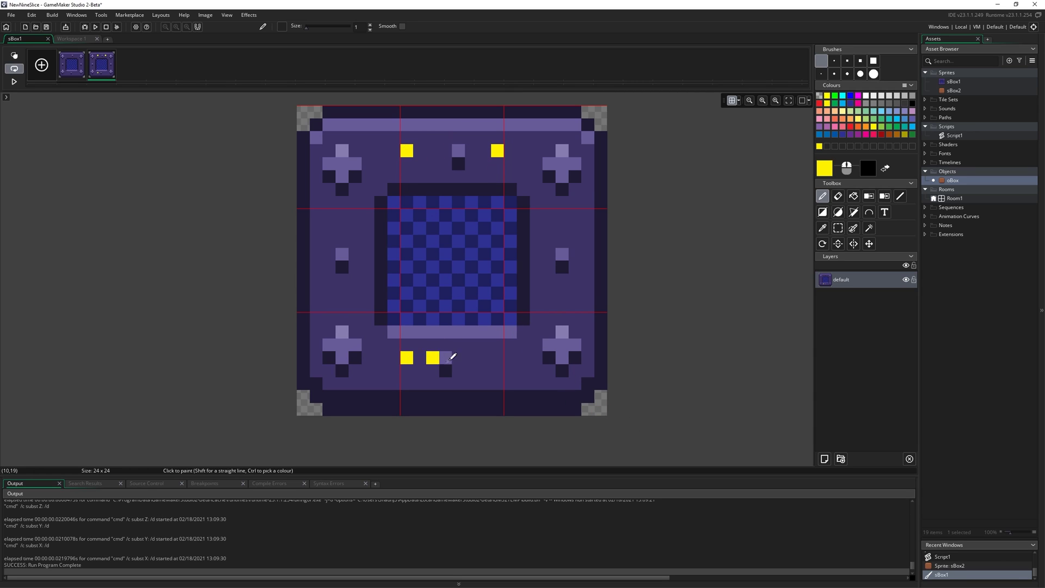
click(484, 358)
click(72, 65)
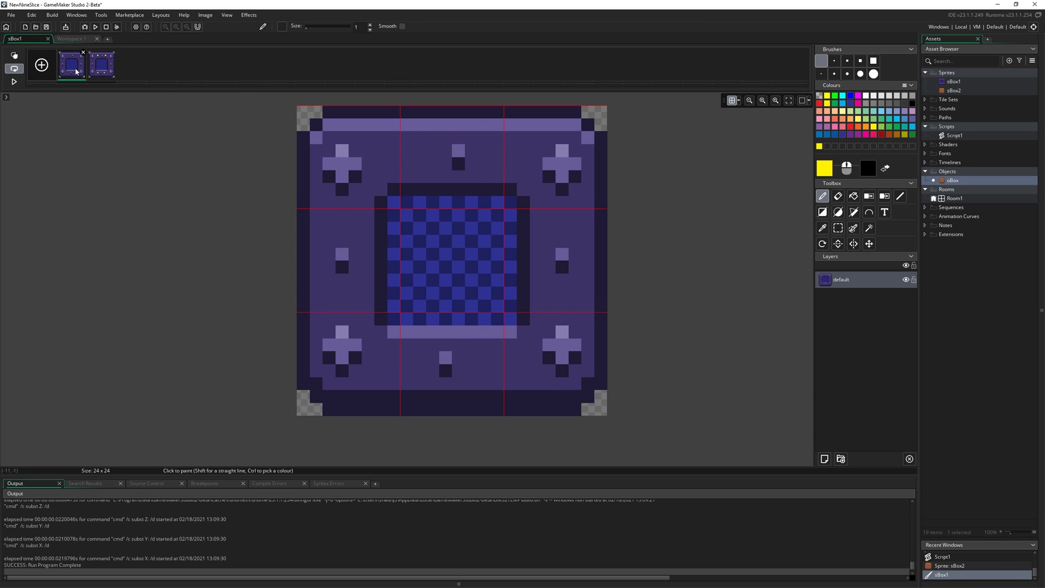
click(14, 81)
key(ctrl+Tab)
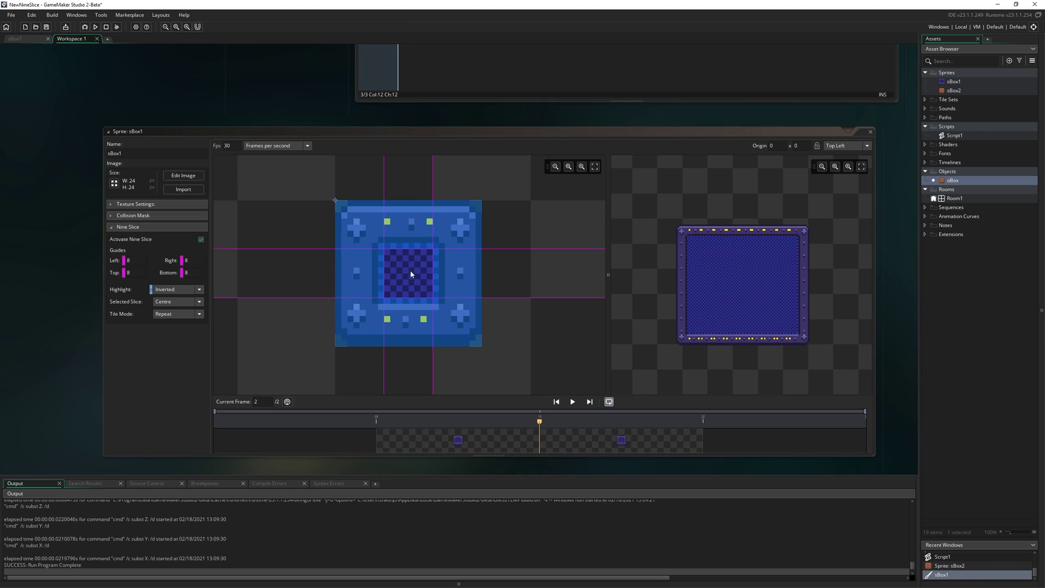
click(572, 402)
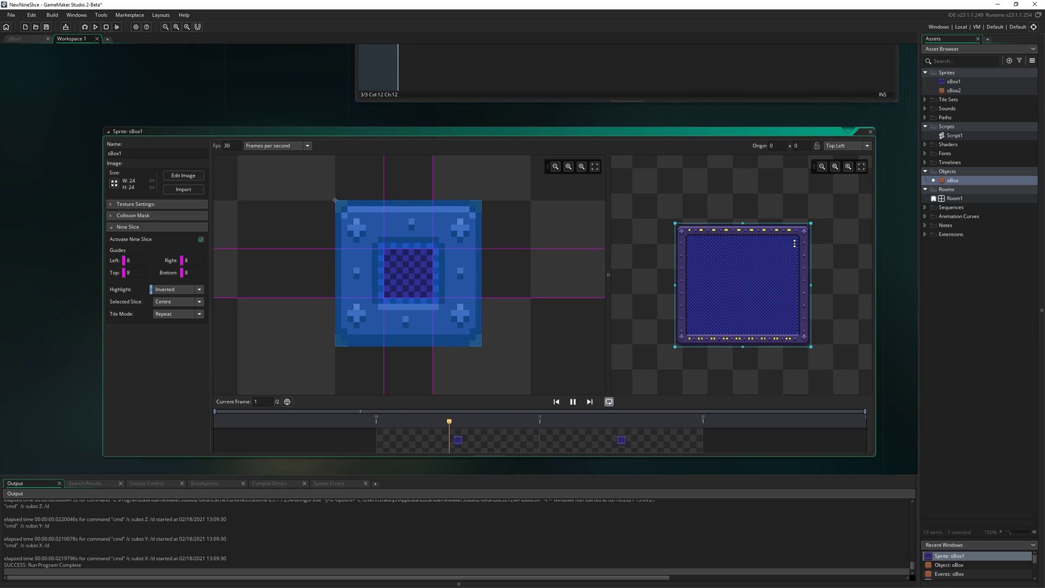
mouse_move(807, 341)
mouse_down()
mouse_move(746, 291)
mouse_move(828, 354)
mouse_move(825, 345)
mouse_up()
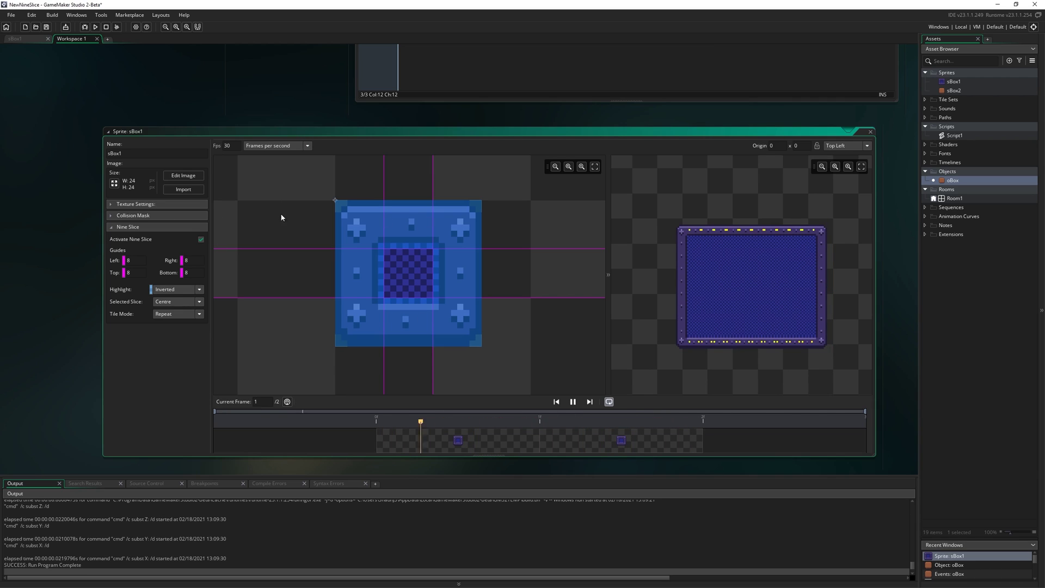
click(573, 401)
click(606, 440)
key(Delete)
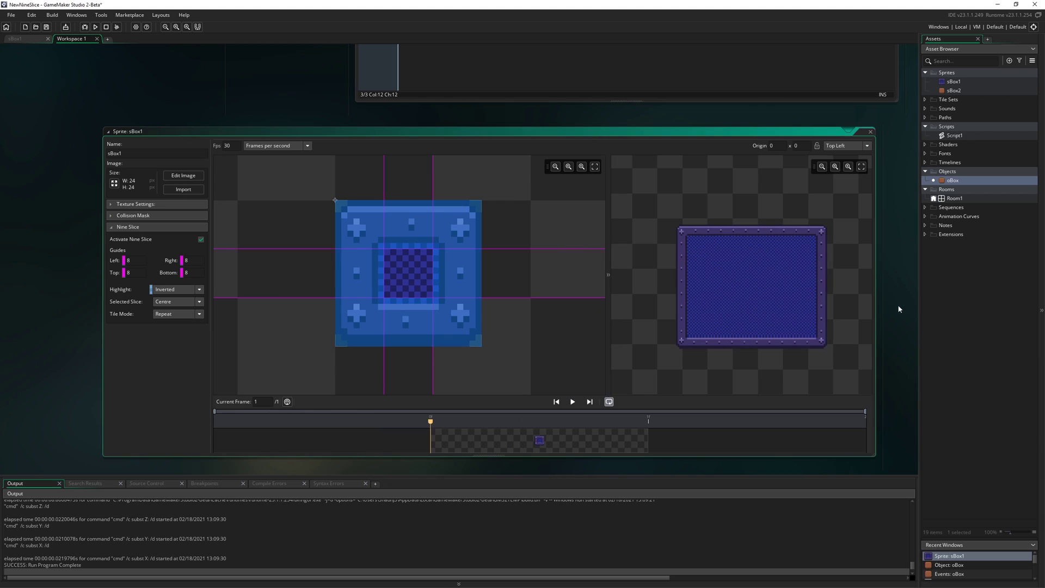
Step: Open Room1, stretch the oBox instance into a wide rectangle and move it to x=32
double_click(956, 199)
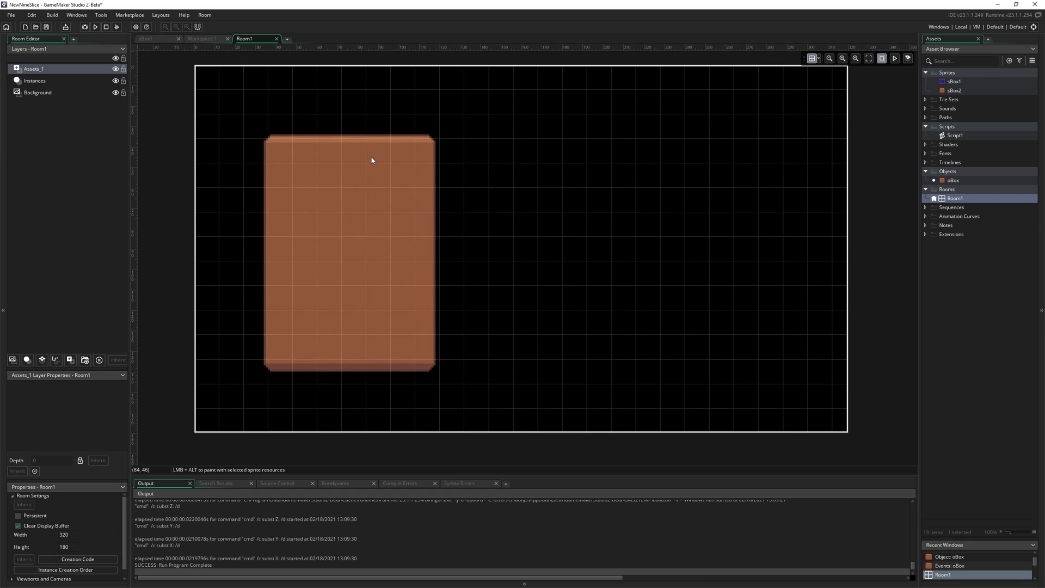
click(60, 80)
drag(319, 214, 377, 240)
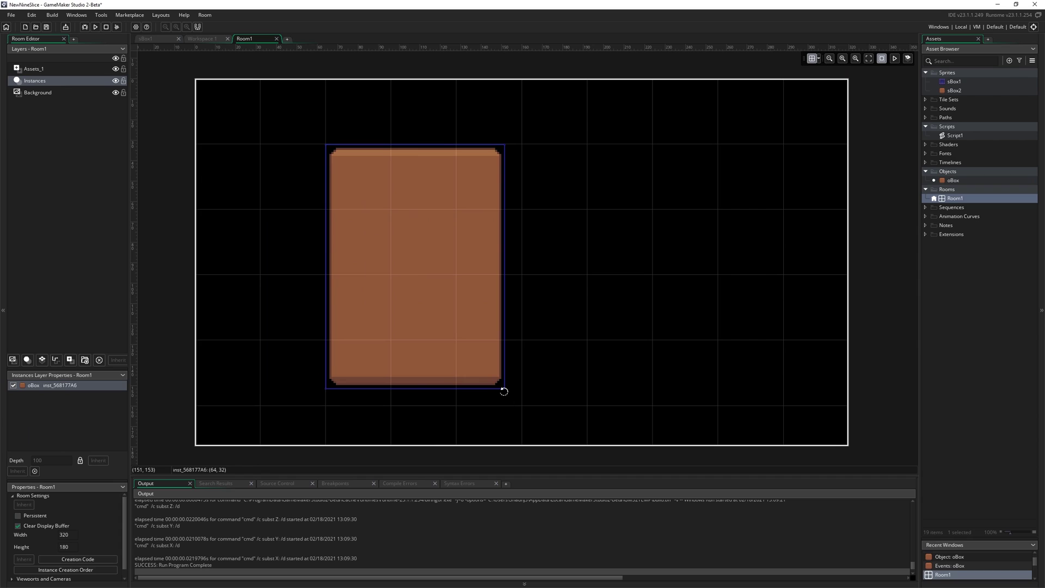
drag(506, 389, 698, 366)
drag(534, 314, 468, 314)
Step: Assign the blue sBox1 sprite to oBox
double_click(954, 181)
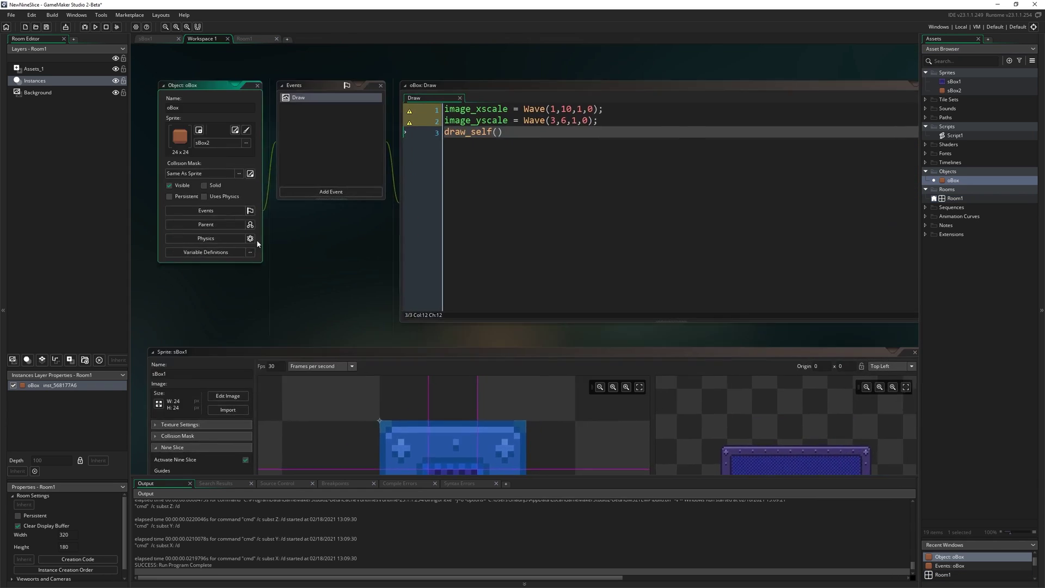
click(201, 195)
double_click(332, 218)
double_click(333, 218)
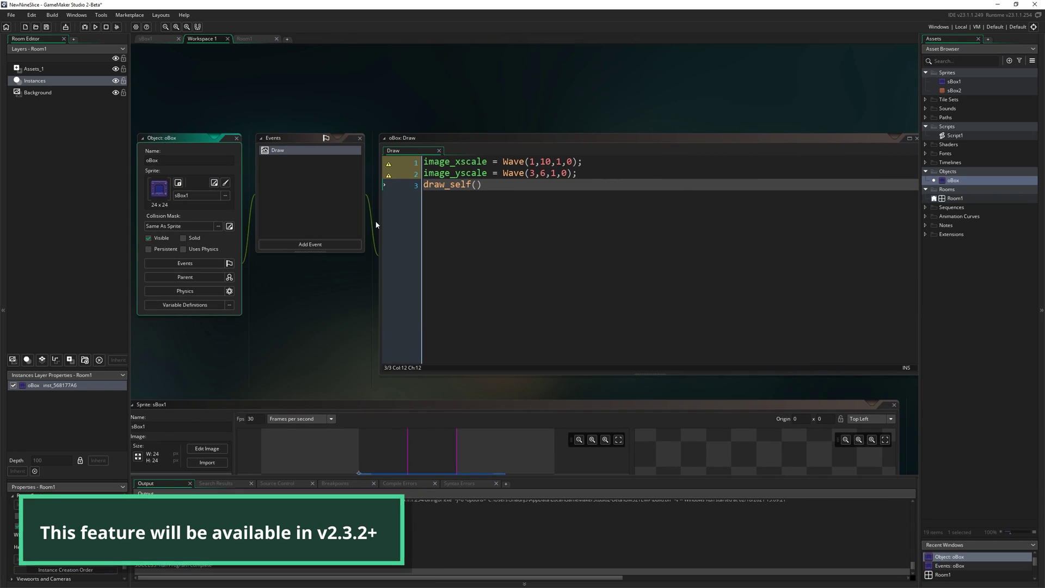
Step: In Room1, set the grid to 8 by 8 and reshape the panel tall and narrow at top-left
double_click(955, 198)
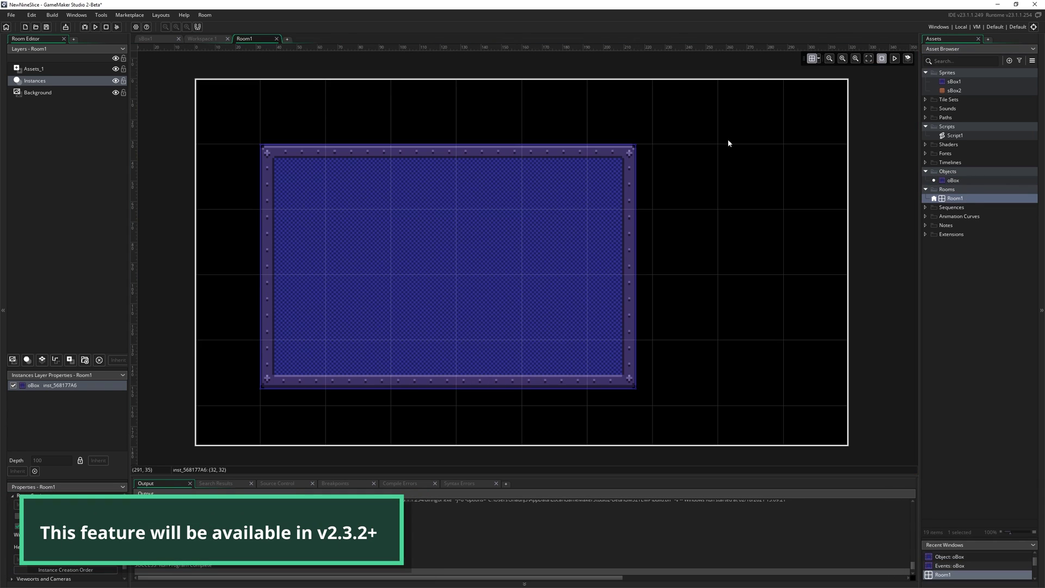
click(818, 59)
text(8)
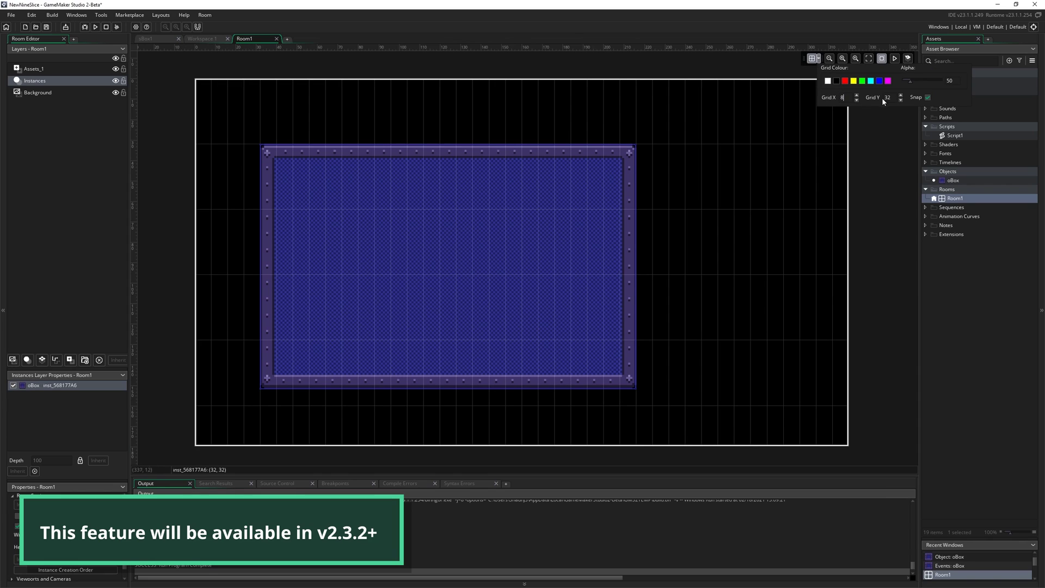
double_click(887, 98)
text(8)
drag(514, 266, 481, 220)
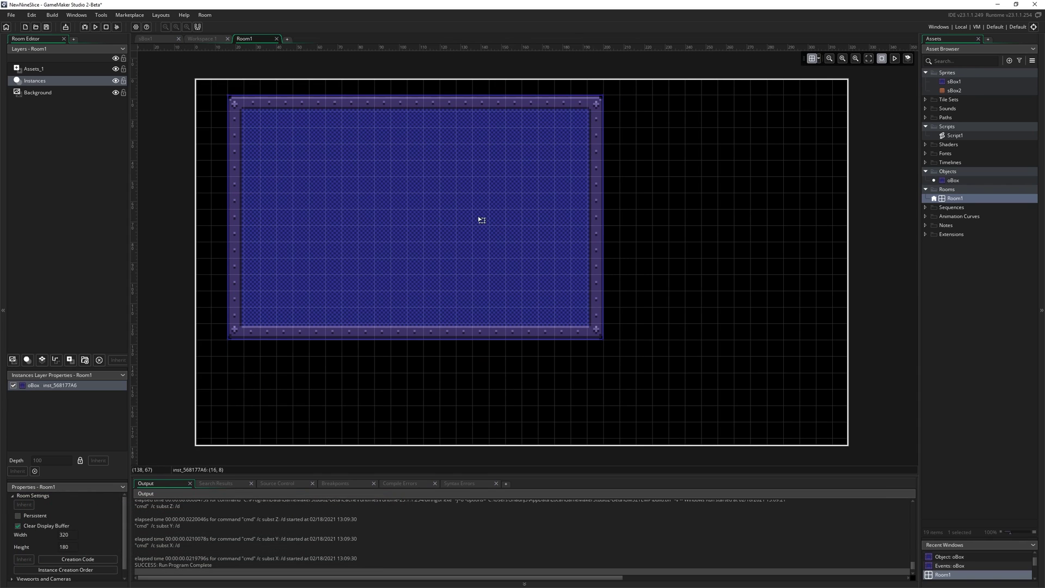
drag(602, 340, 371, 425)
Step: Drop a second oBox instance into Room1, then rotate and stretch it into a tall tilted rectangle
click(637, 339)
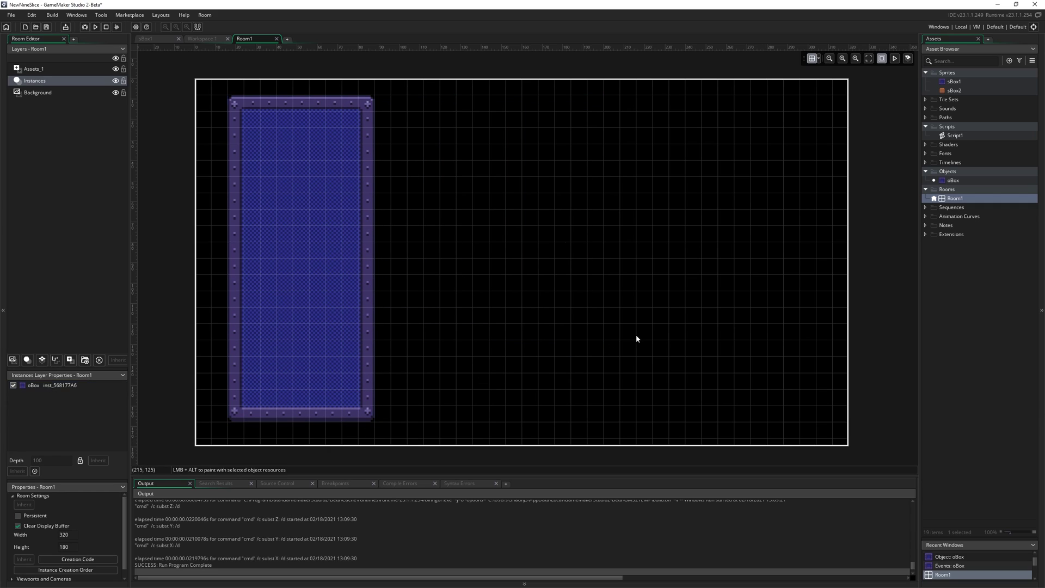
drag(977, 177, 675, 297)
drag(609, 174, 633, 305)
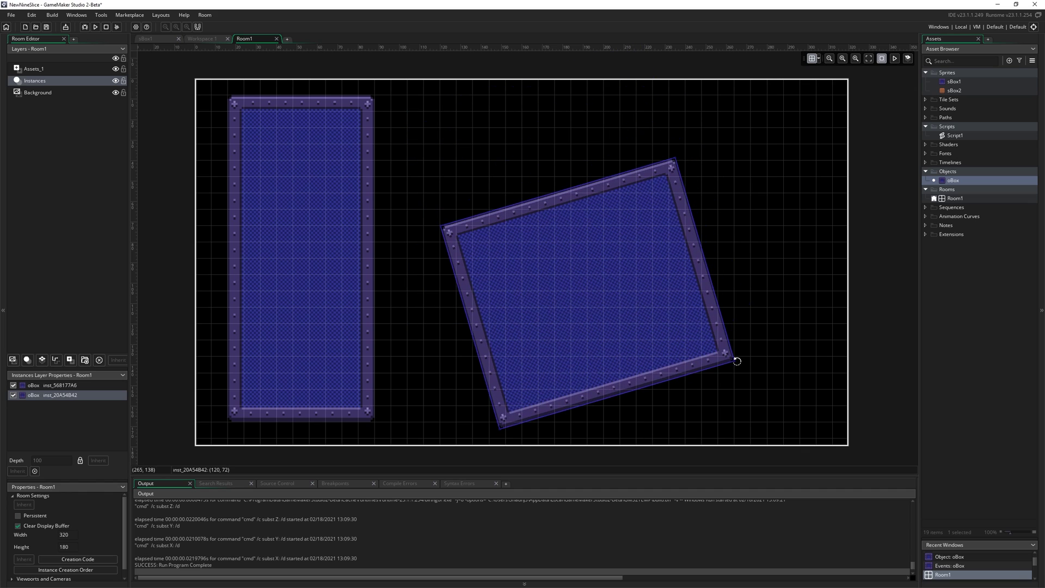
drag(735, 360, 721, 415)
drag(649, 335, 618, 269)
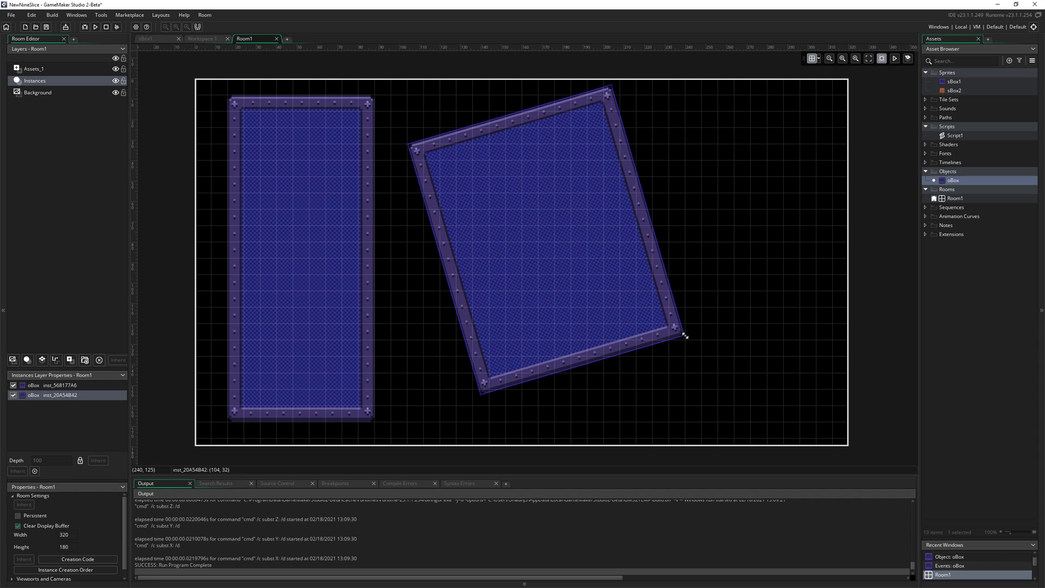
drag(685, 335, 645, 380)
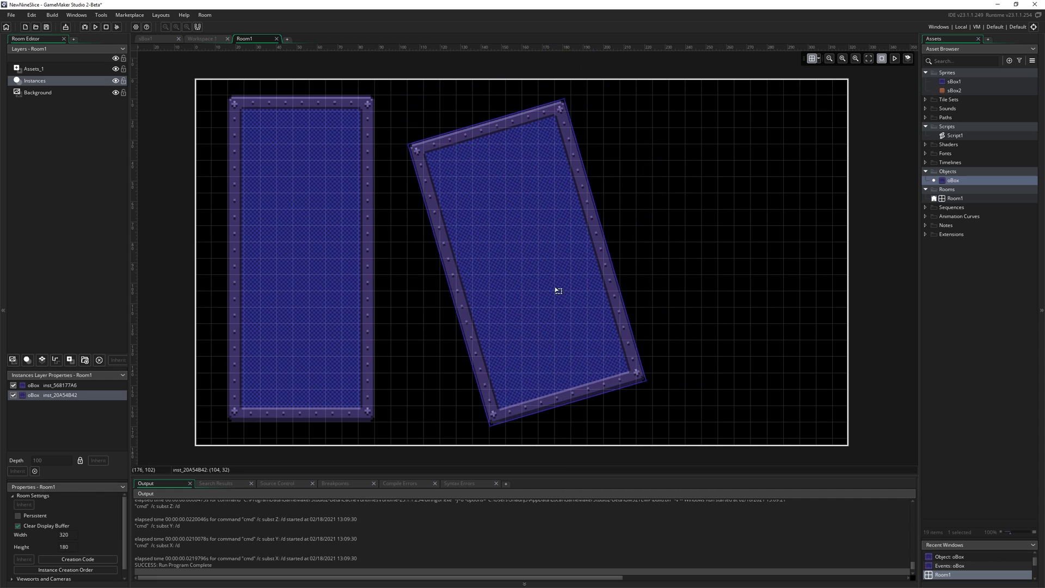
Step: Undo the rotation, shift the box one grid cell up-left and enlarge it to fill the room
key(ctrl+z)
key(ctrl+z)
key(ctrl+z)
key(ctrl+z)
key(ctrl+z)
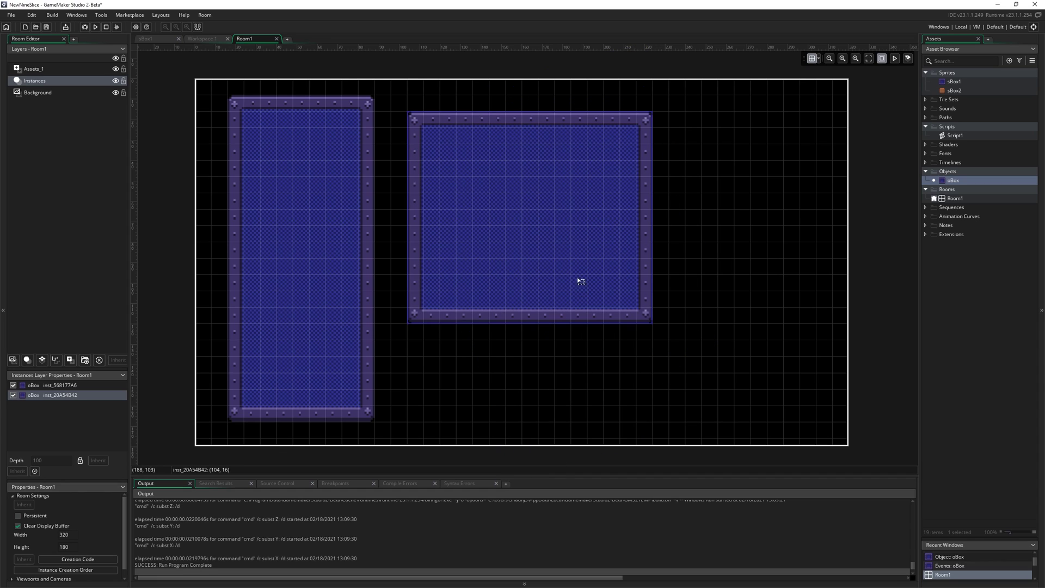
mouse_move(582, 226)
mouse_down()
mouse_move(658, 283)
mouse_move(577, 230)
mouse_move(587, 222)
mouse_up()
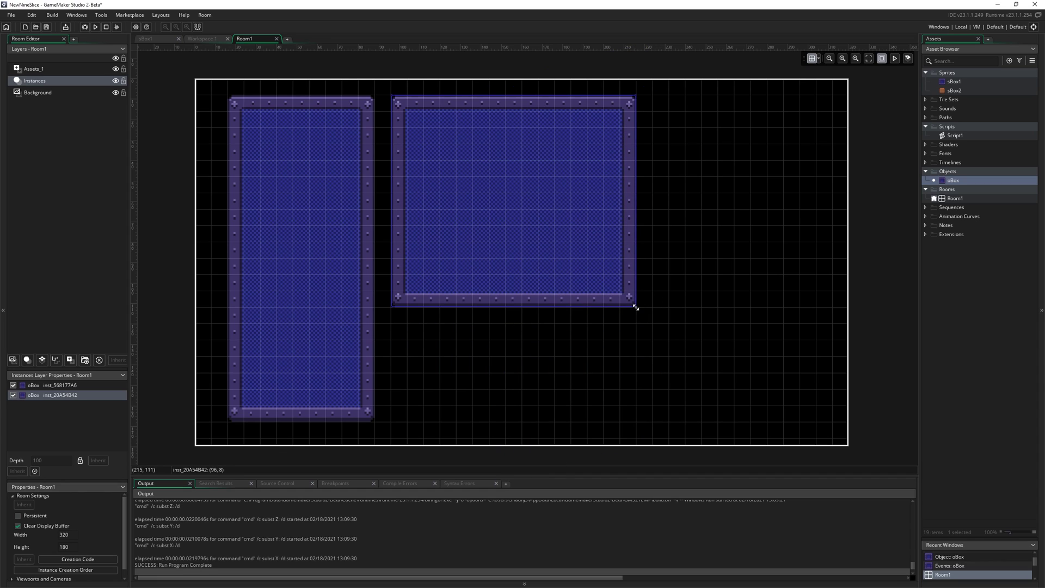
drag(636, 308, 819, 422)
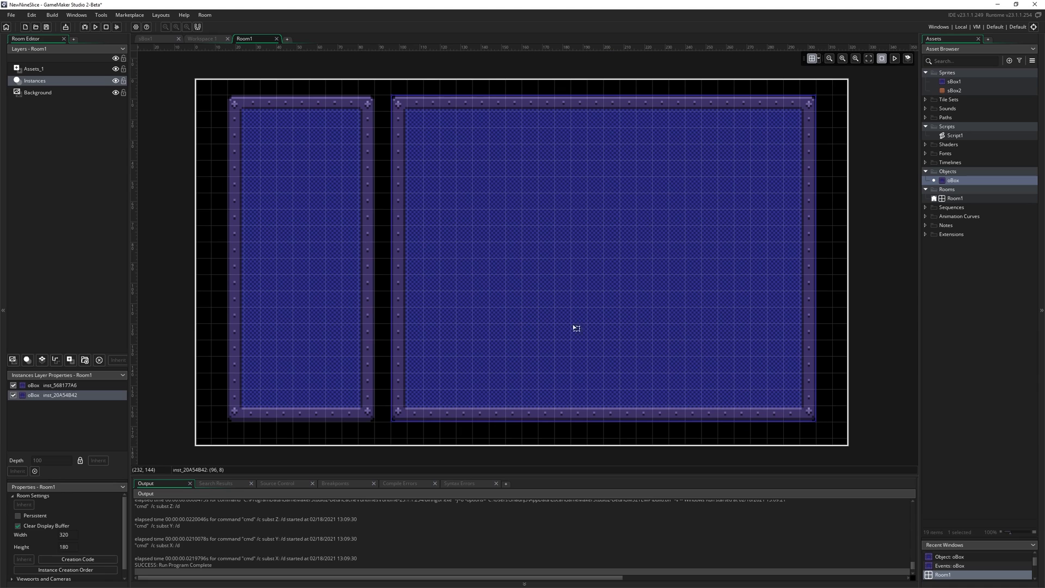
Step: Shrink the right panel small and grow it back to full size, then deselect it
click(261, 111)
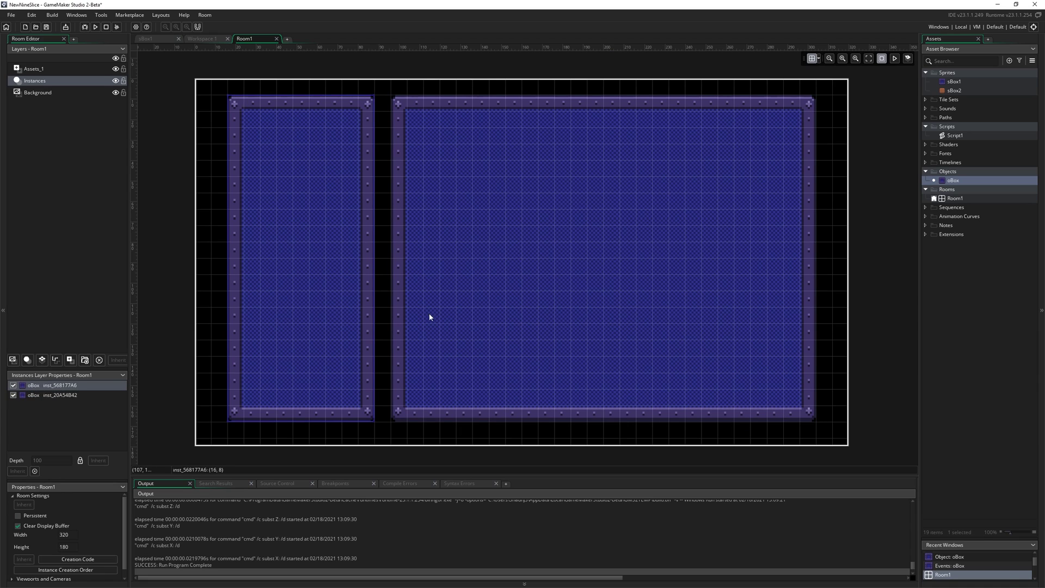
click(505, 192)
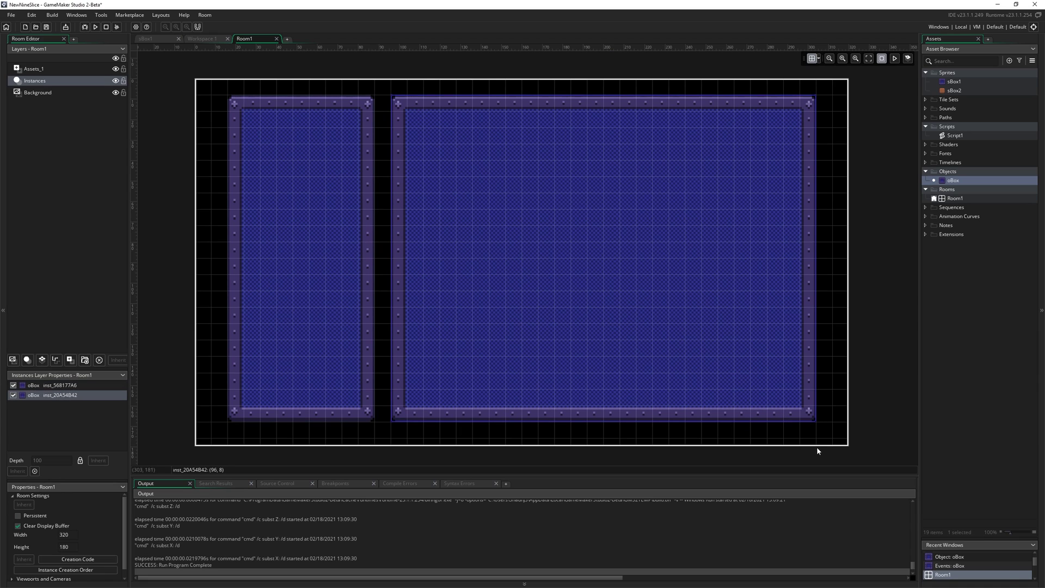
drag(817, 424, 490, 178)
mouse_move(432, 144)
mouse_down()
mouse_move(516, 175)
mouse_move(433, 144)
mouse_up()
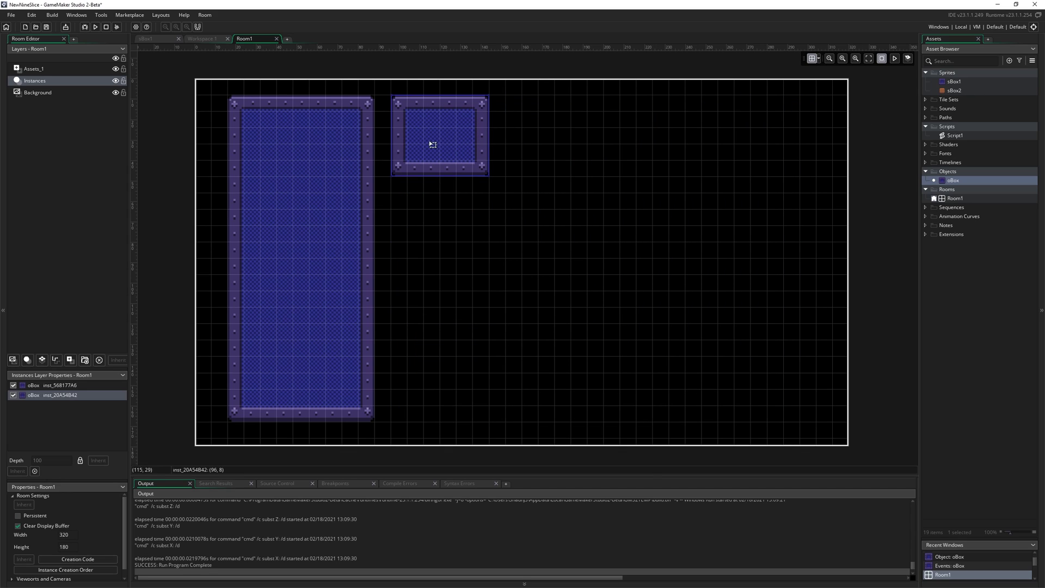
drag(484, 177, 827, 422)
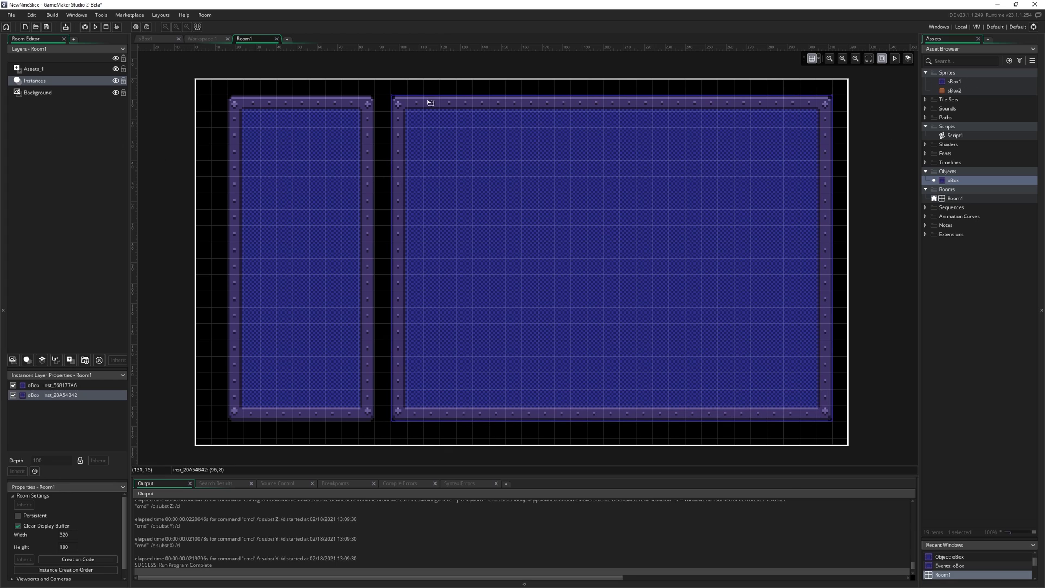
click(843, 176)
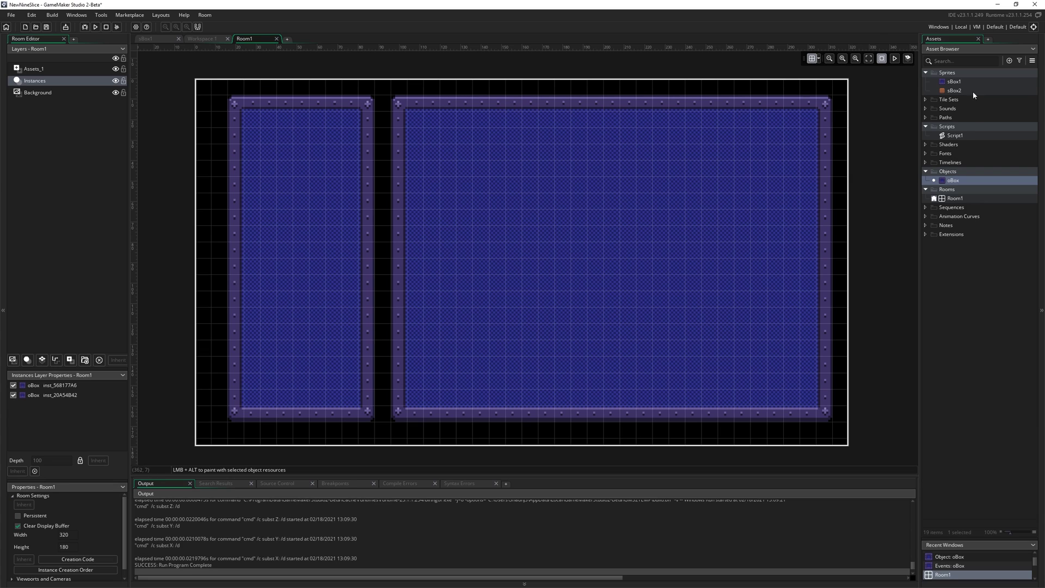
Step: Nudge the box panels in Room1, ending with the left panel one grid step further left
click(391, 432)
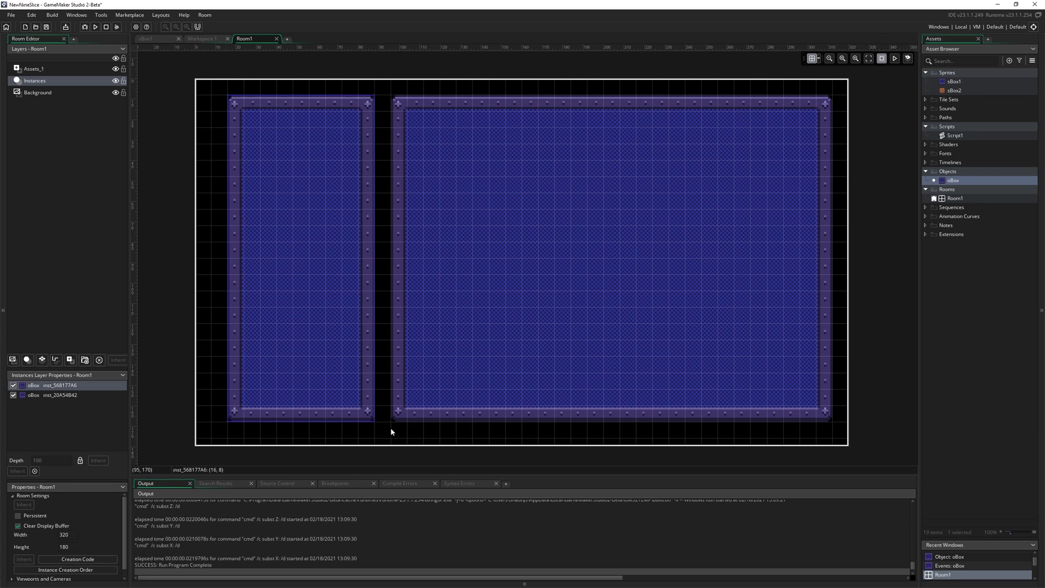
mouse_move(370, 412)
mouse_down()
mouse_move(368, 112)
mouse_move(372, 418)
mouse_up()
mouse_move(704, 287)
mouse_down()
mouse_move(705, 327)
mouse_move(687, 298)
mouse_up()
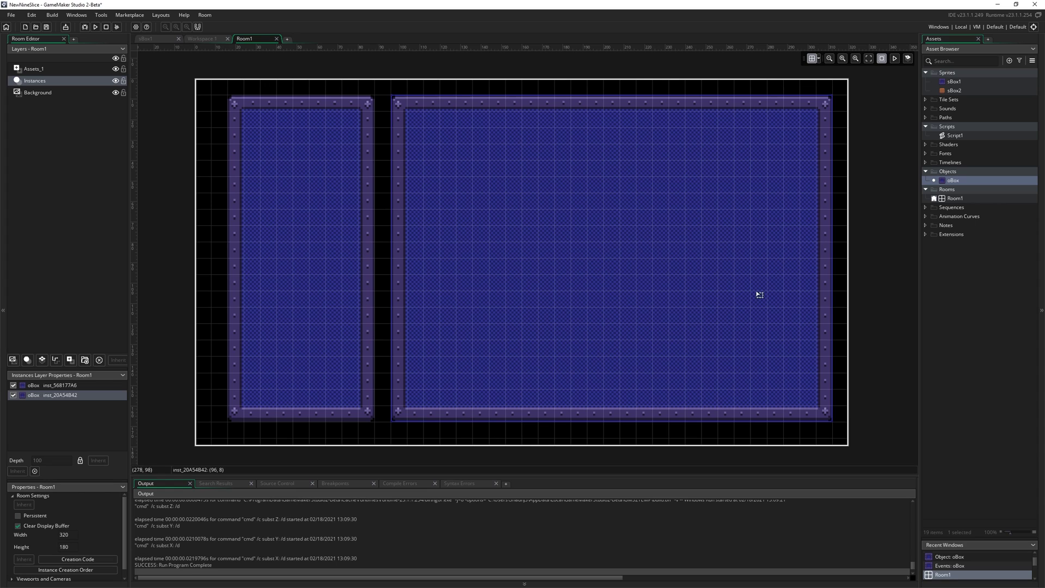
drag(337, 354, 327, 354)
double_click(954, 81)
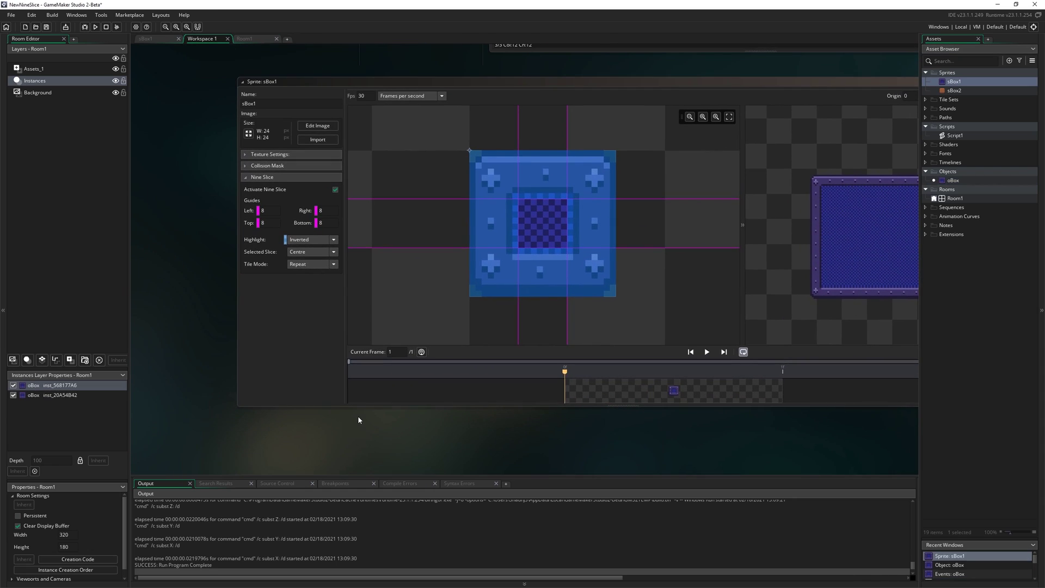
middle_drag(358, 416, 284, 437)
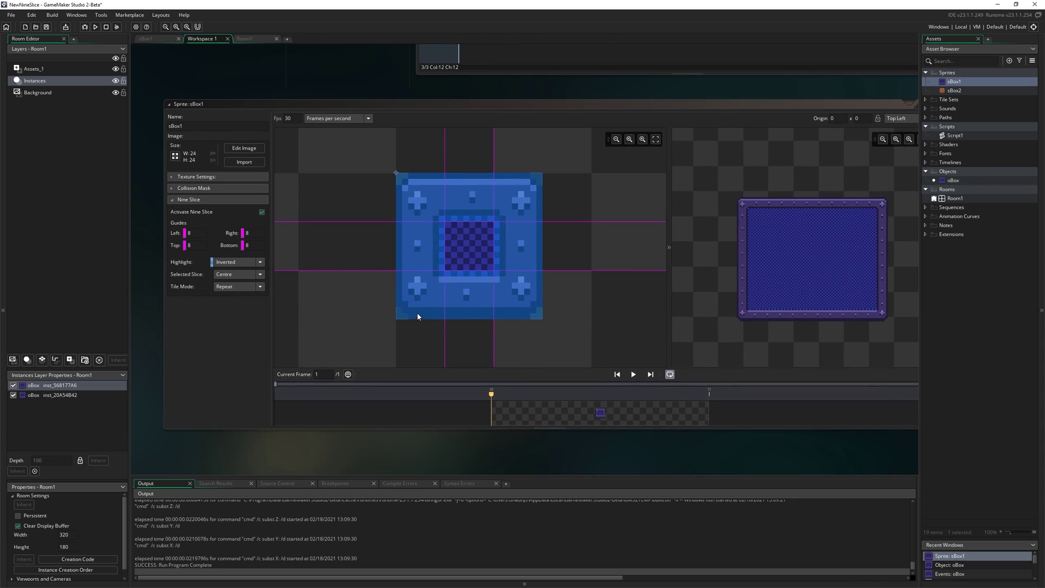
click(458, 201)
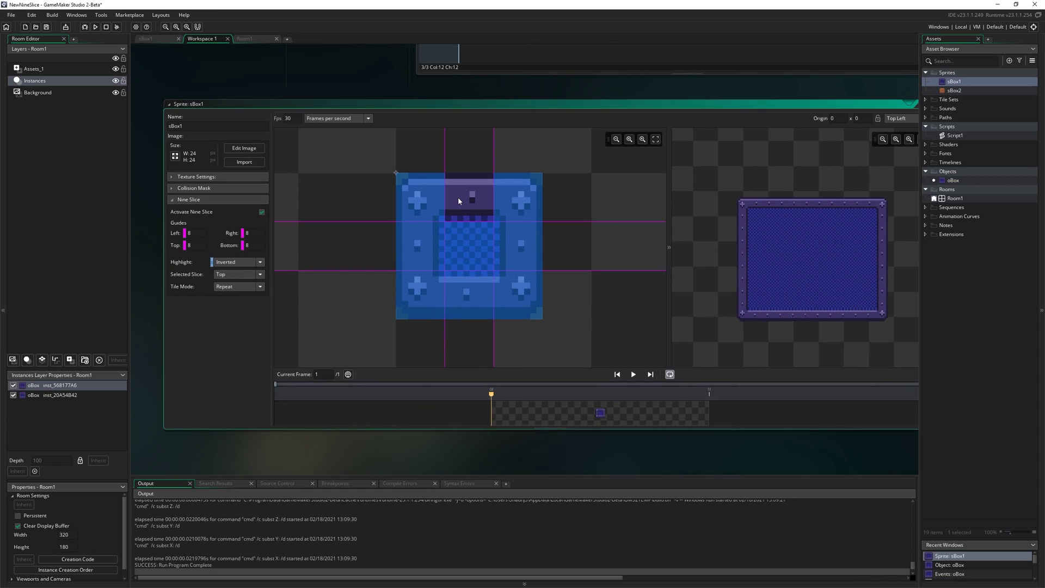
click(243, 287)
click(240, 313)
click(239, 287)
click(251, 287)
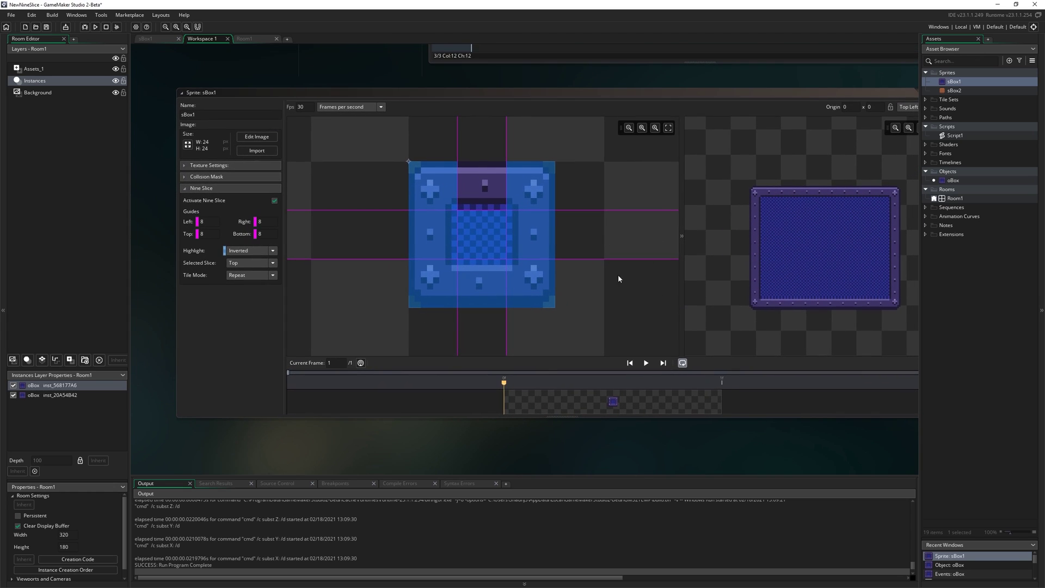
click(435, 234)
click(531, 234)
click(482, 188)
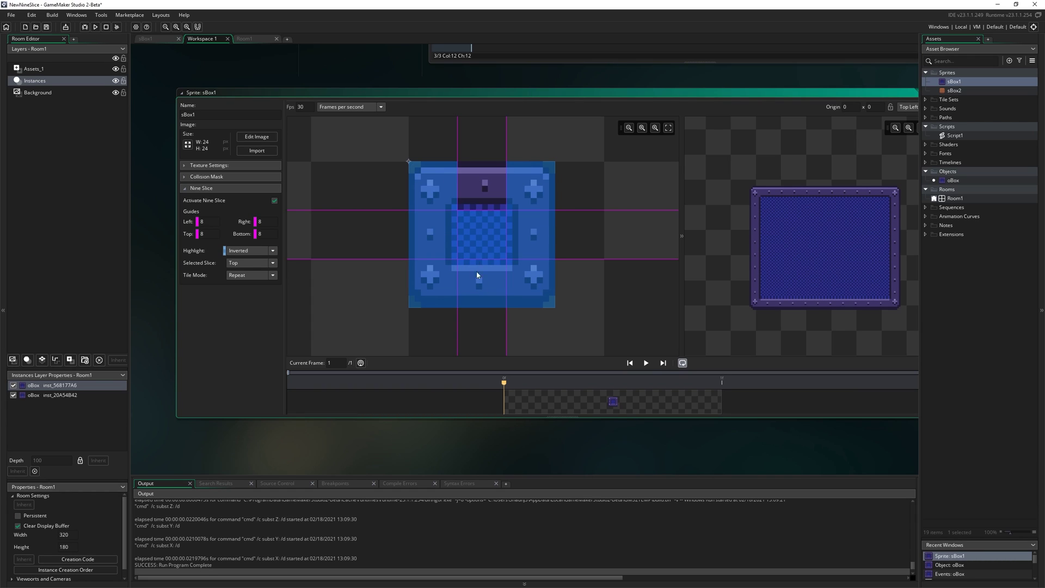
click(477, 275)
click(429, 183)
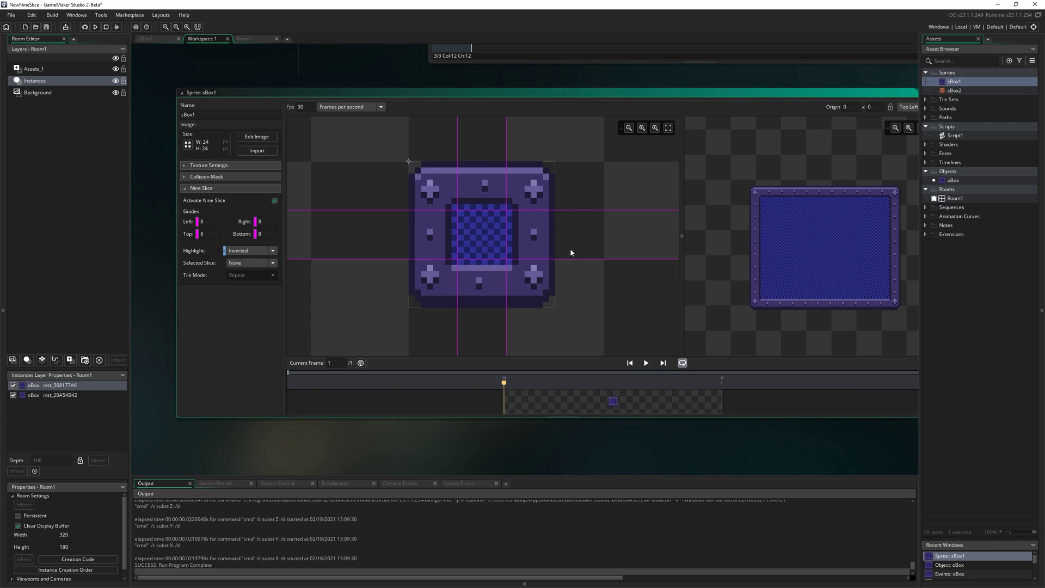
click(709, 462)
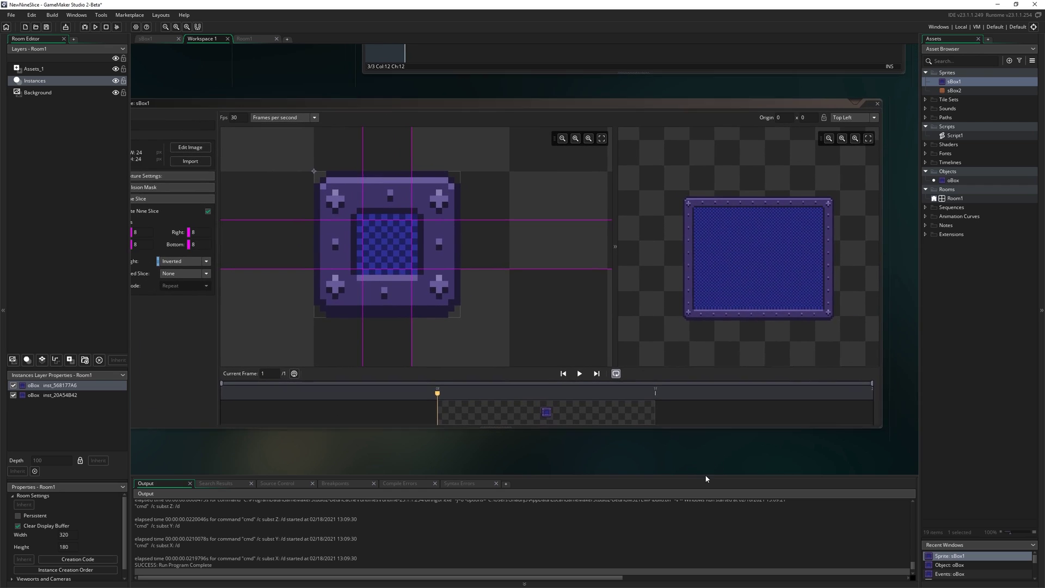
mouse_move(640, 259)
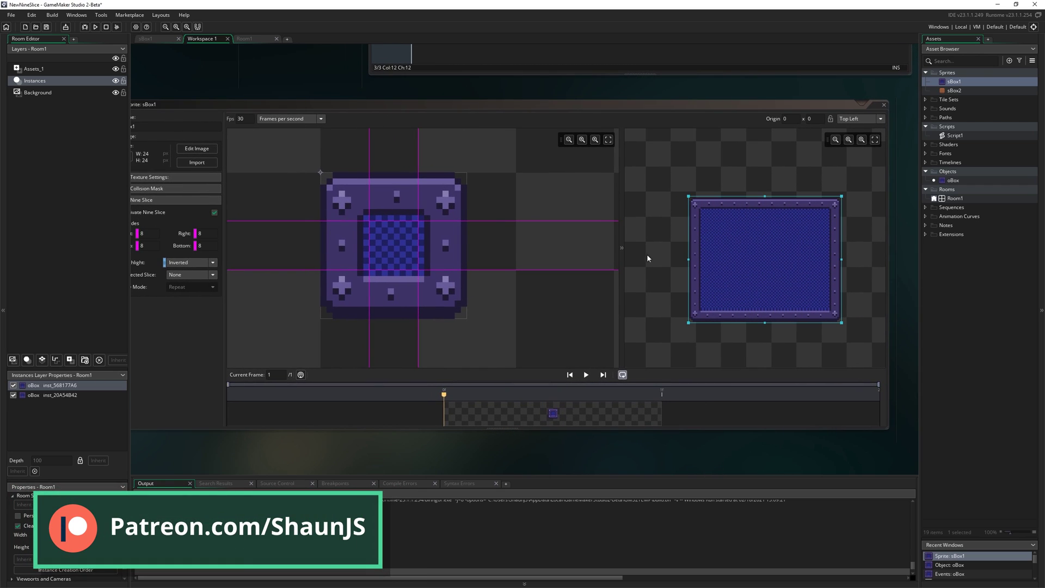
middle_drag(378, 327, 475, 321)
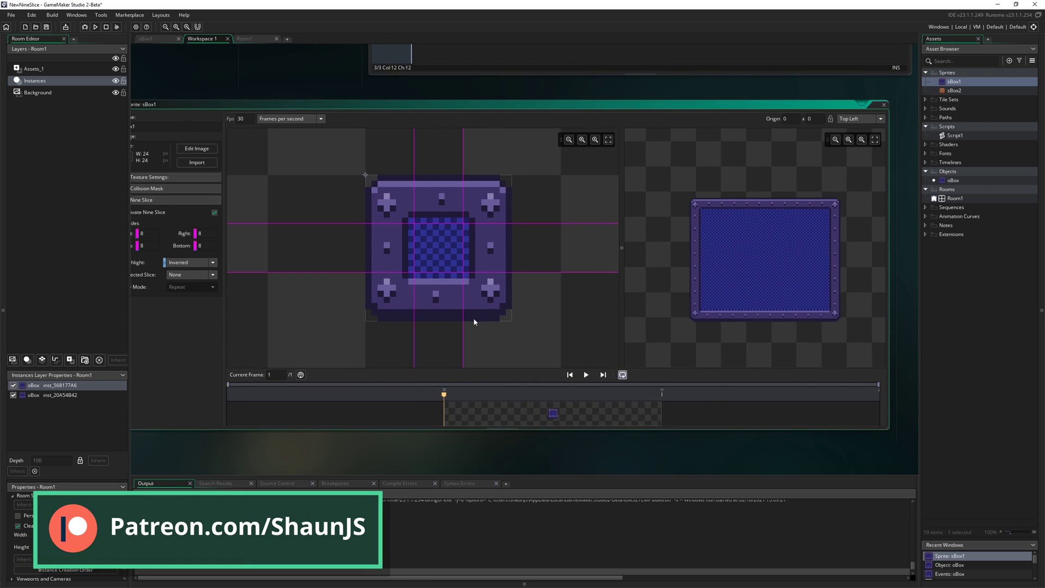
middle_drag(541, 440, 580, 430)
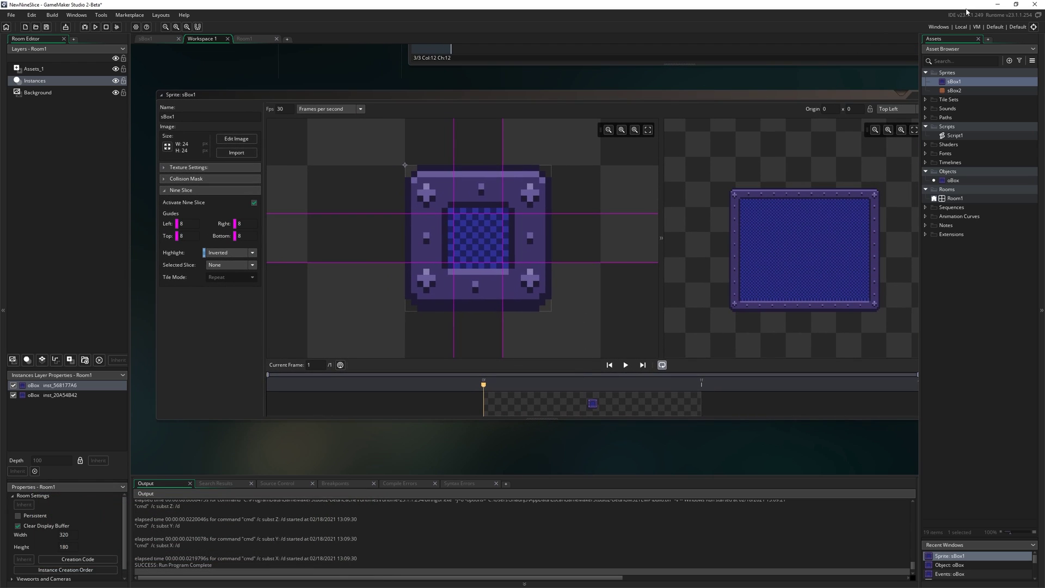
mouse_move(819, 136)
middle_drag(308, 438, 284, 442)
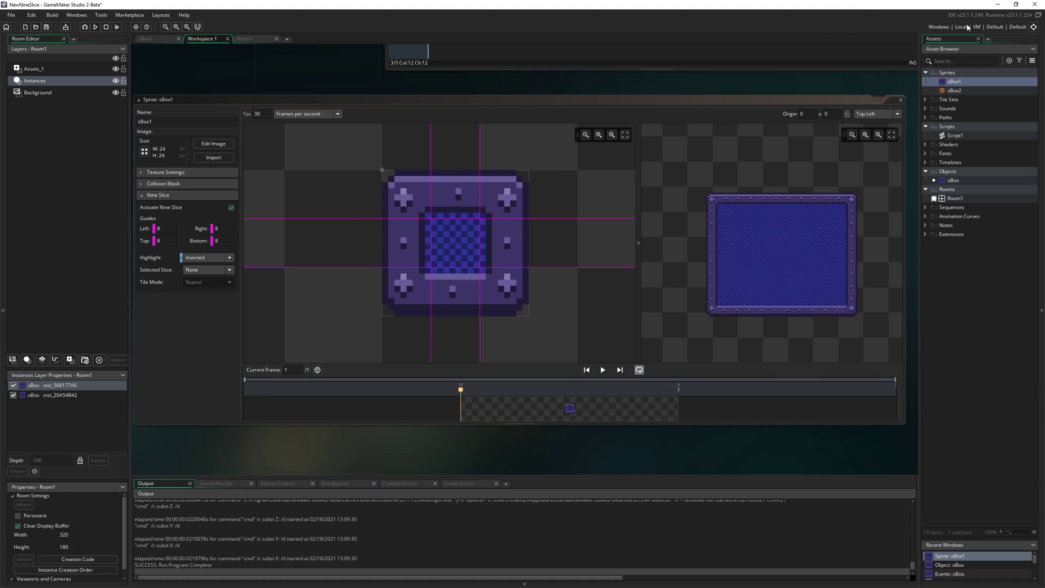
middle_drag(713, 432, 603, 436)
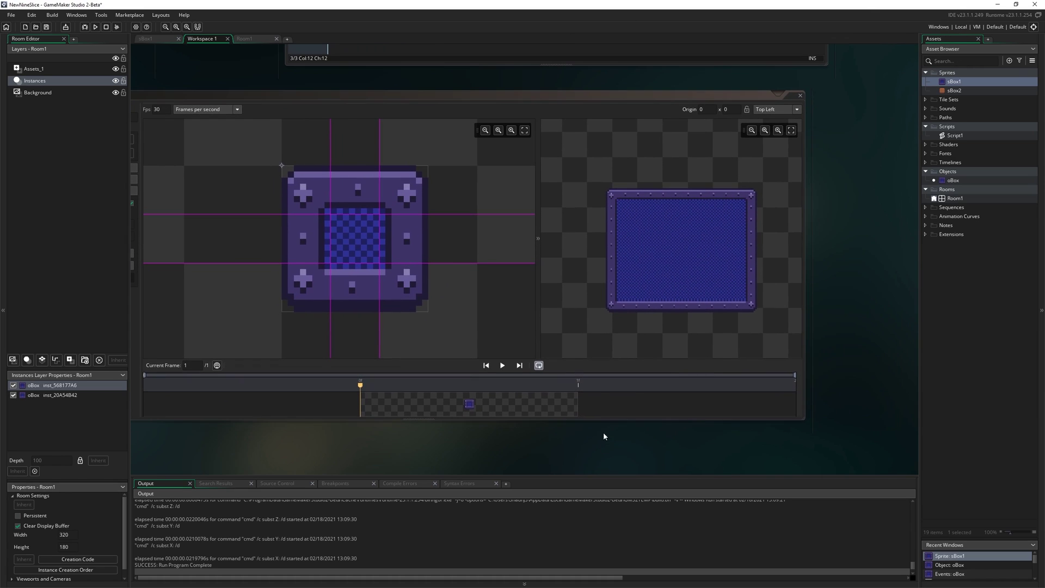
middle_drag(845, 208, 896, 234)
middle_drag(708, 453, 719, 434)
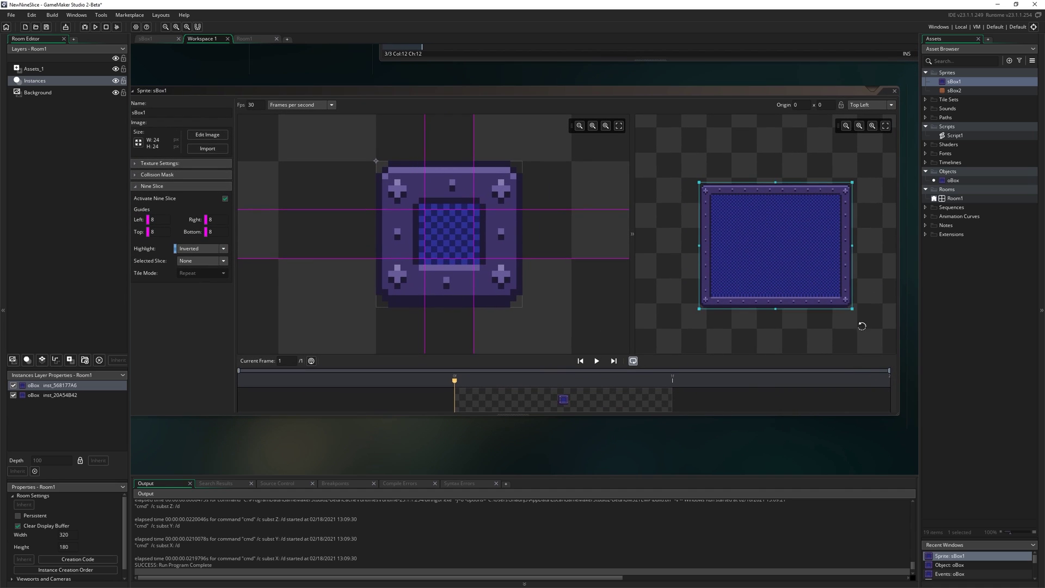